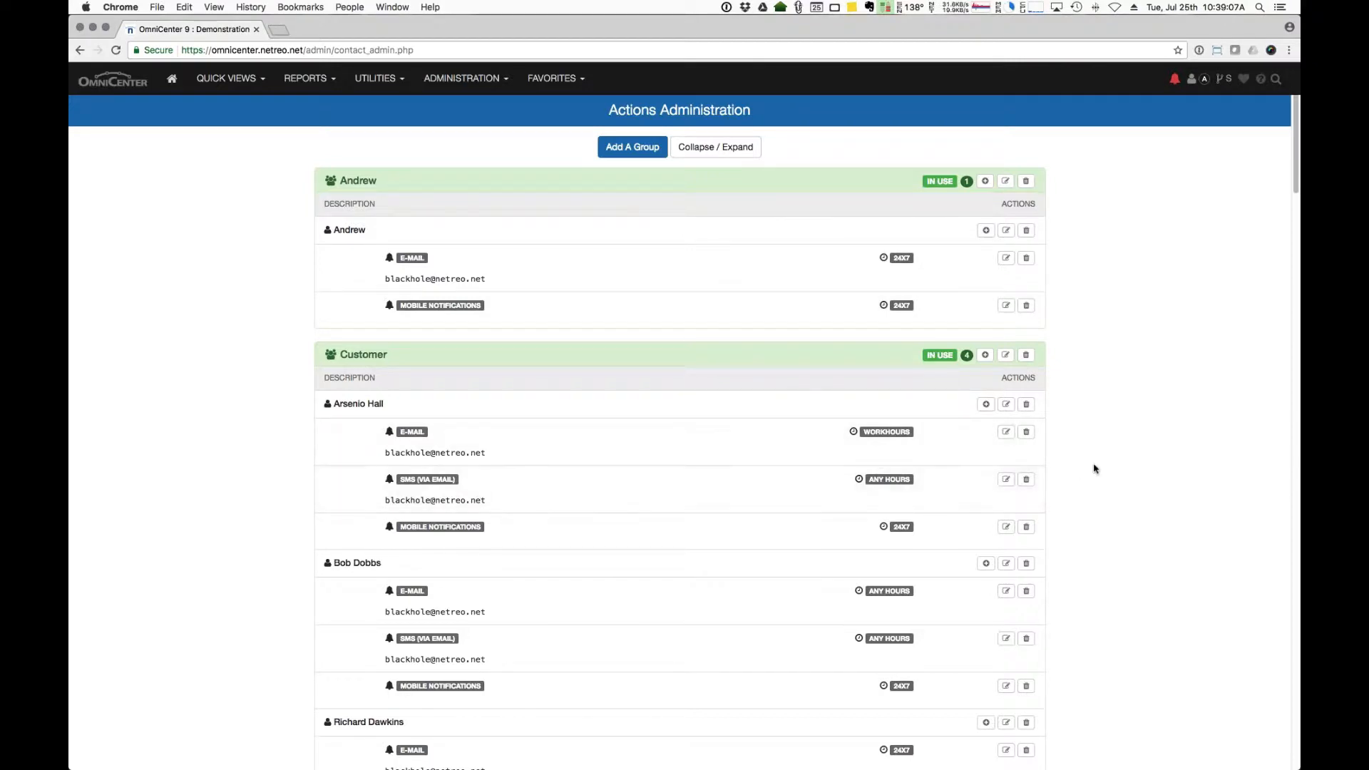
pyautogui.scroll(-3, 1094, 468)
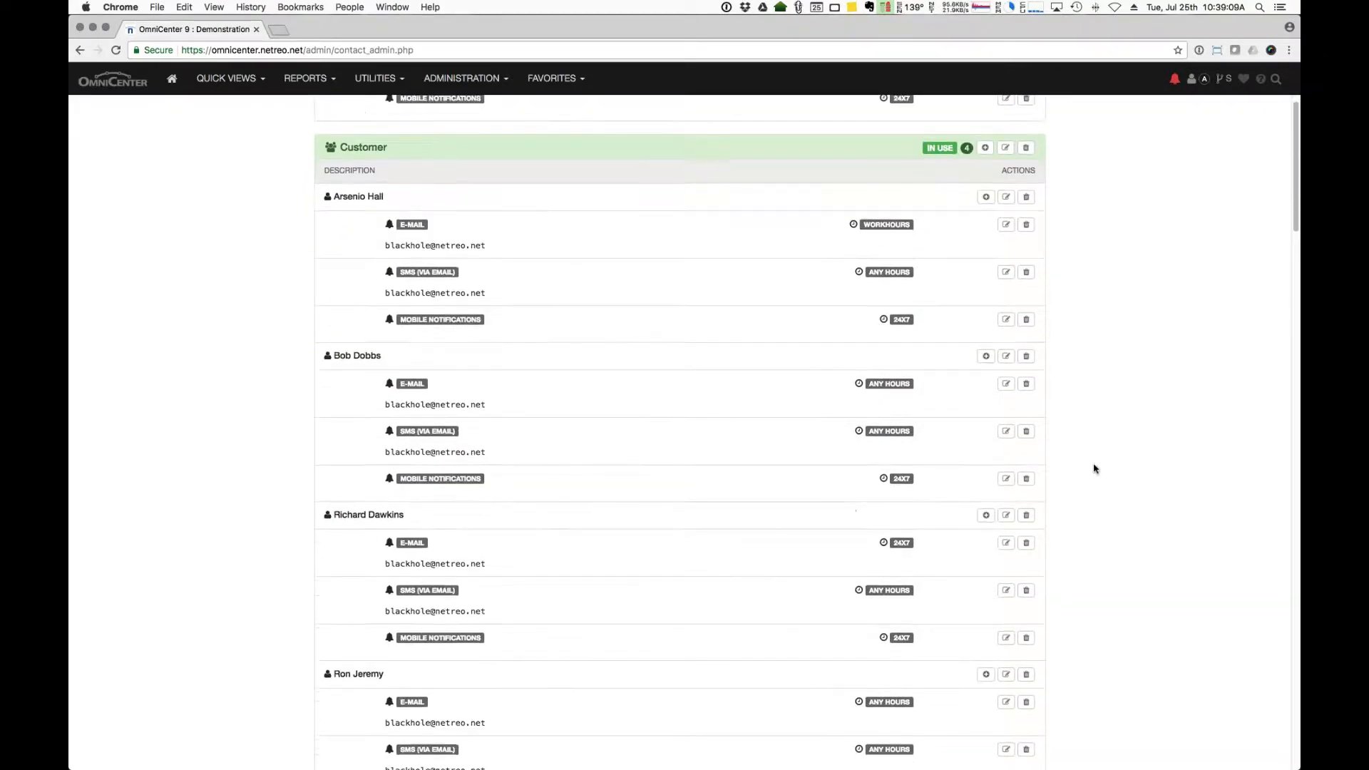
pyautogui.scroll(-1, 1095, 468)
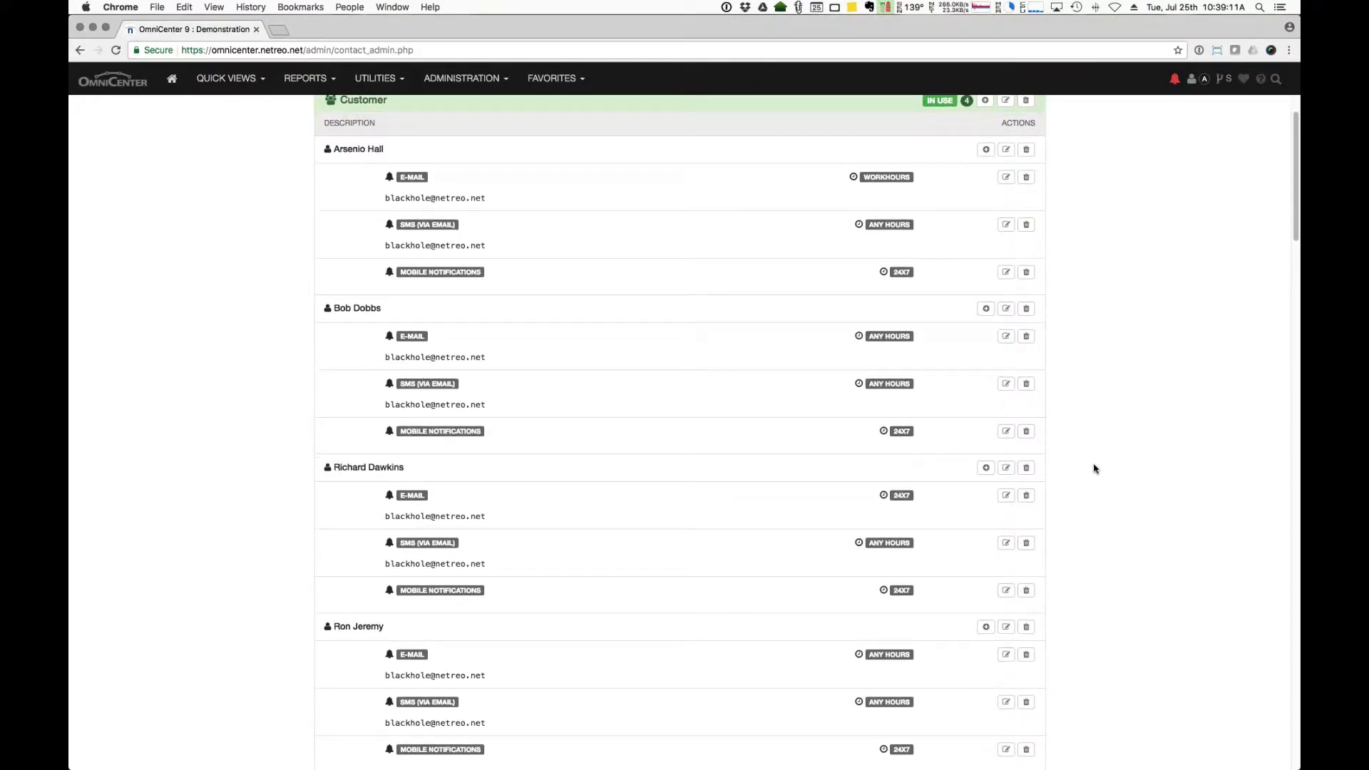
pyautogui.scroll(-1, 1094, 468)
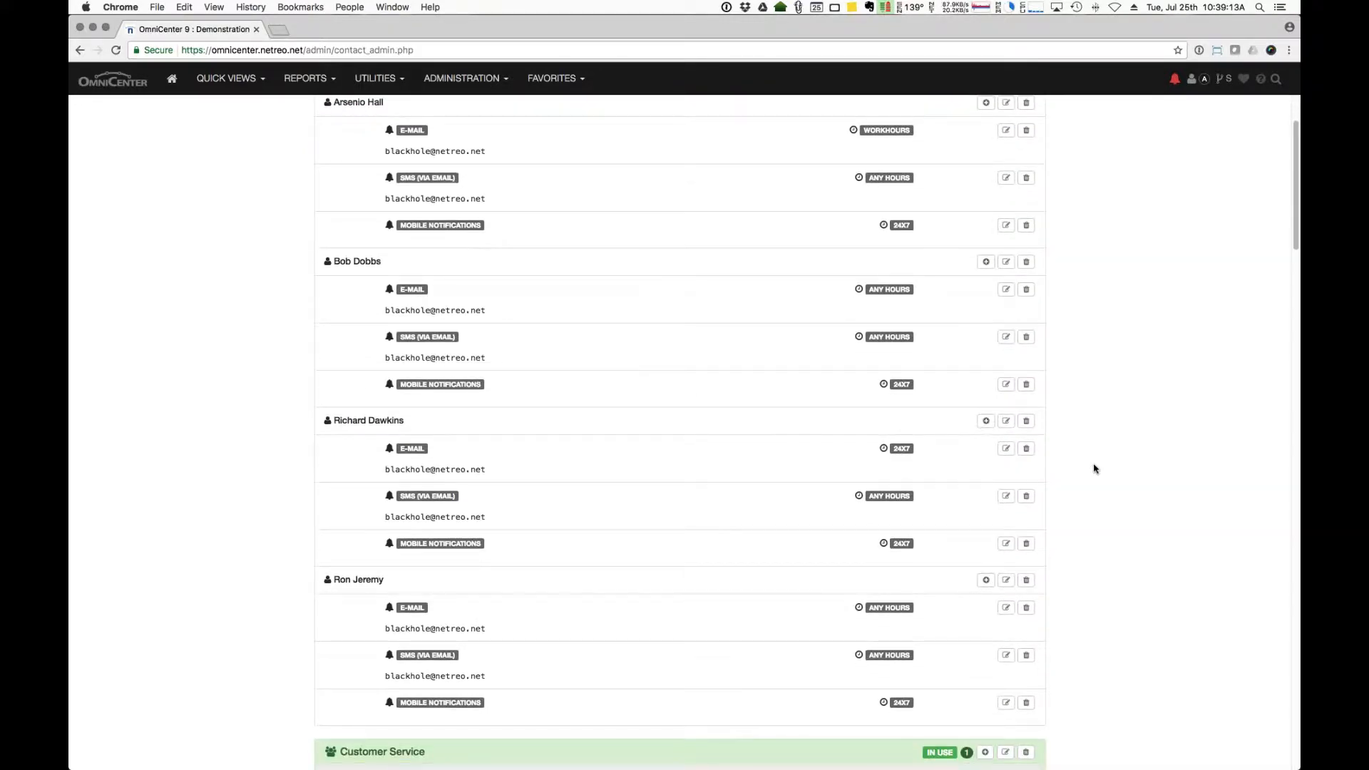
pyautogui.scroll(-5, 1094, 468)
pyautogui.scroll(-1, 1094, 468)
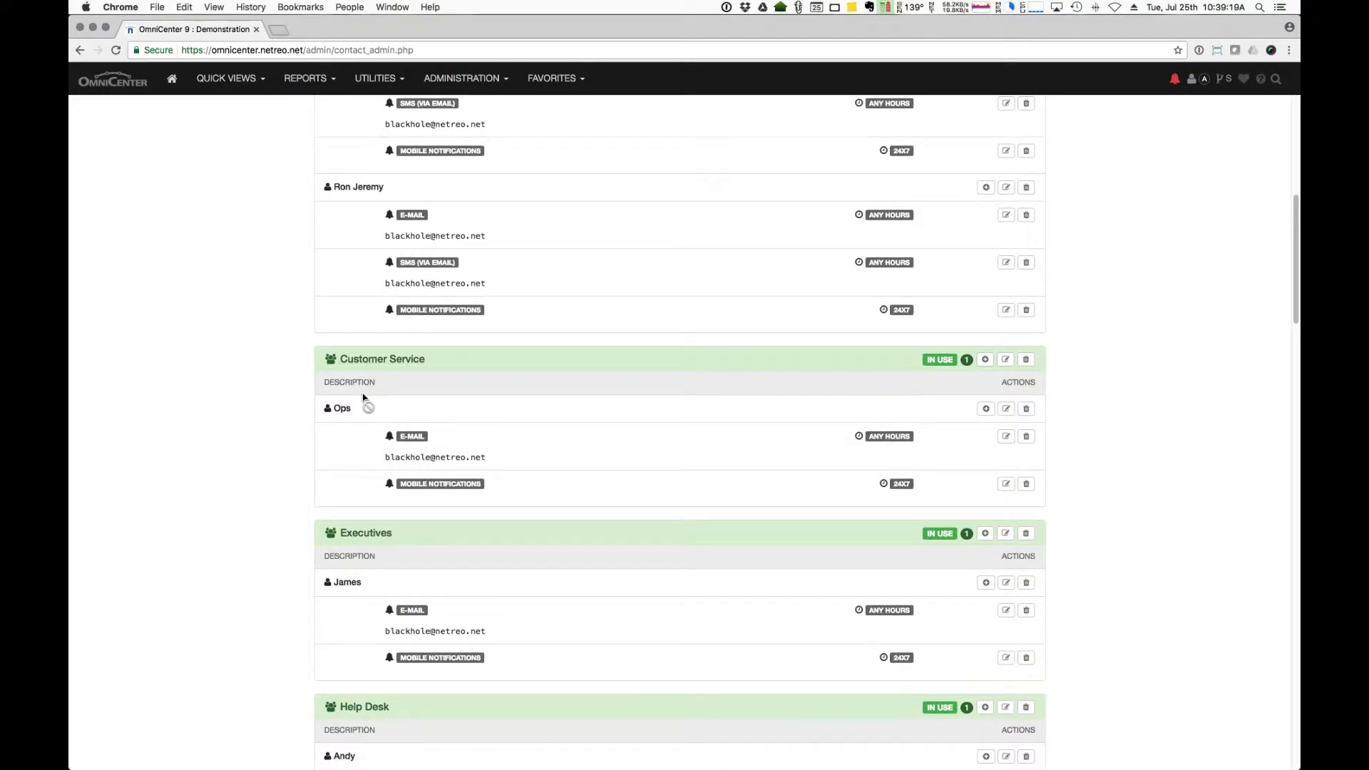
pyautogui.scroll(-3, 630, 530)
pyautogui.scroll(-15, 630, 530)
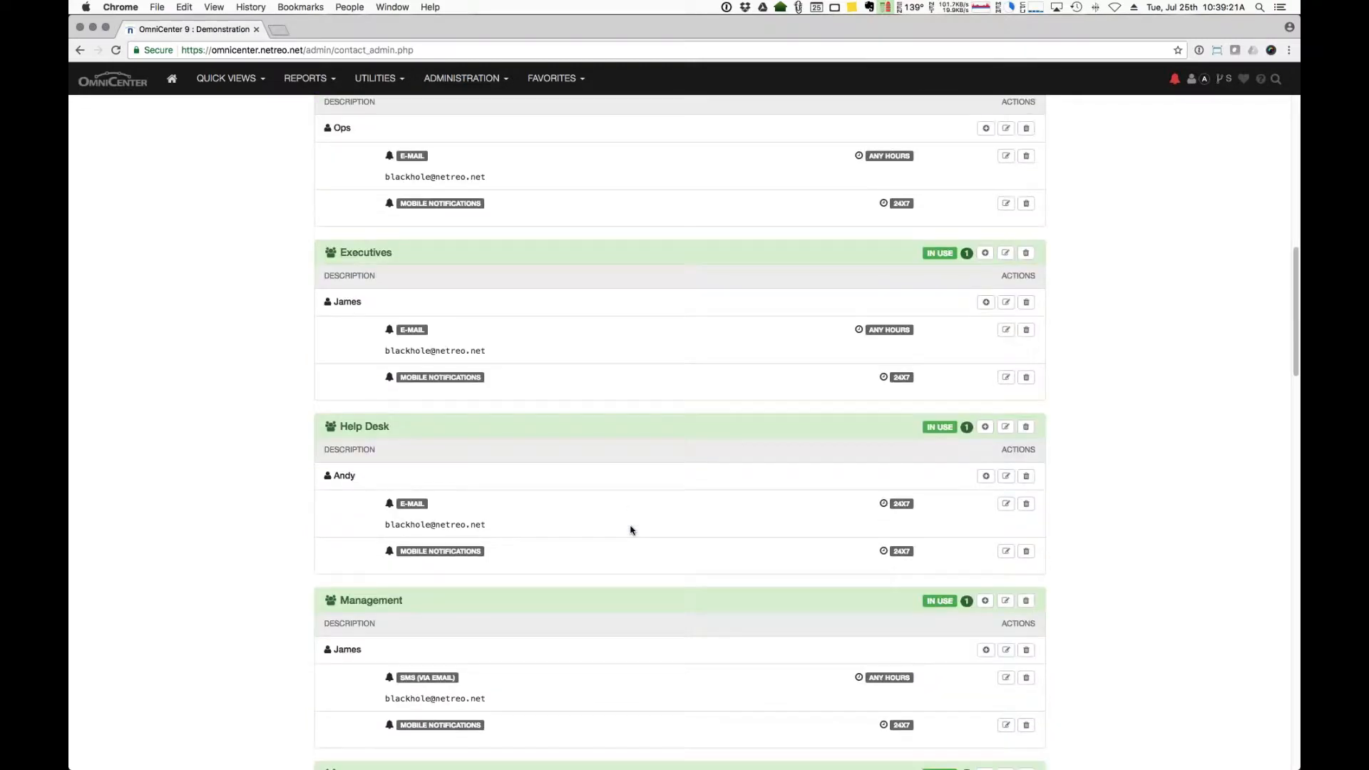
pyautogui.scroll(-15, 409, 536)
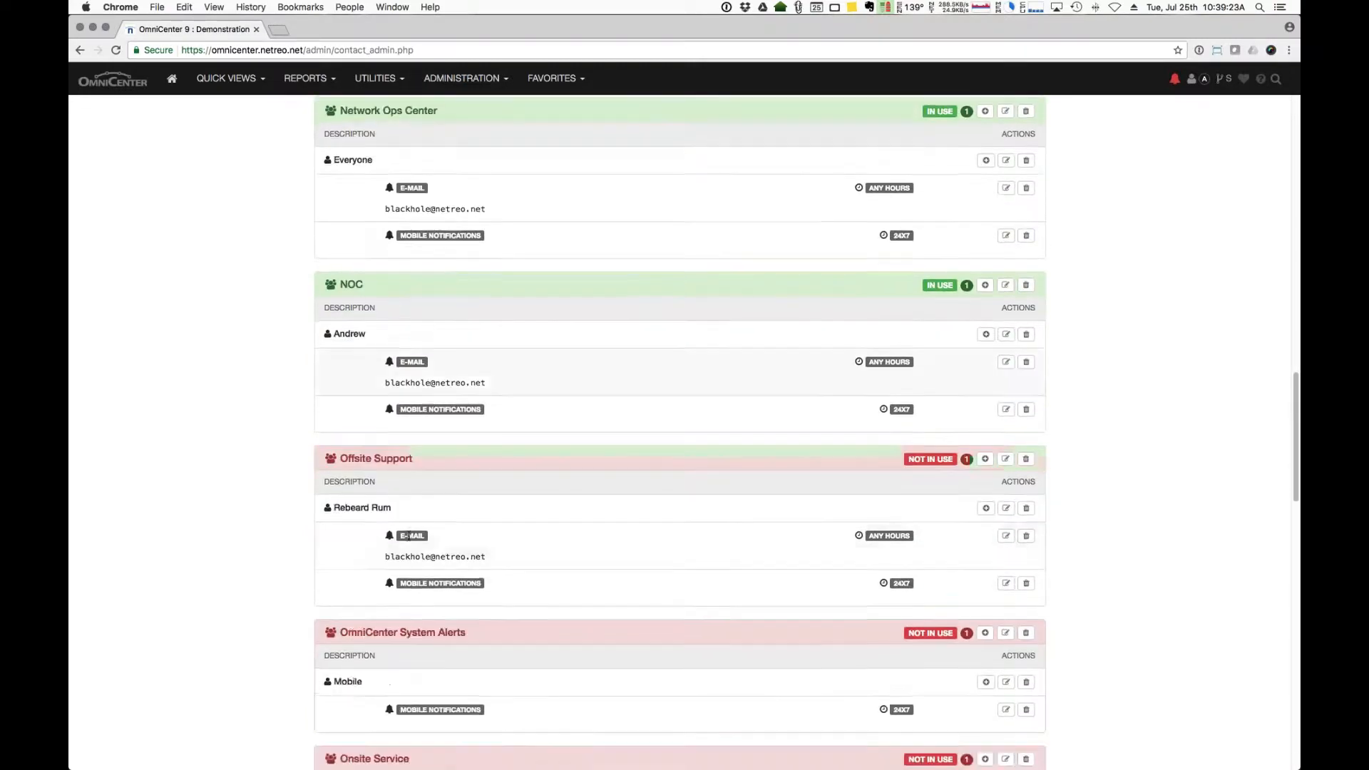
pyautogui.scroll(-1, 397, 499)
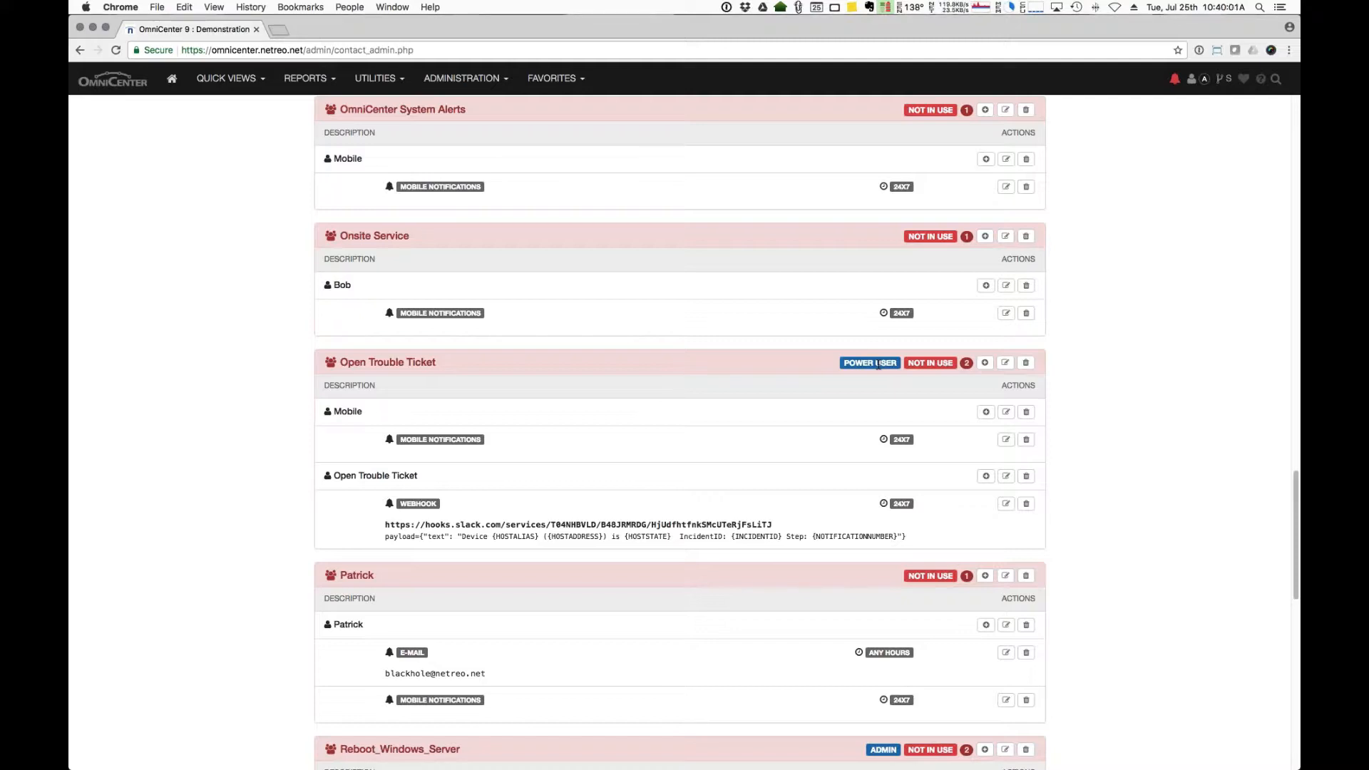
# Step: Open the Edit/Add Web Users page from the Administration > Users menu
pyautogui.click(464, 78)
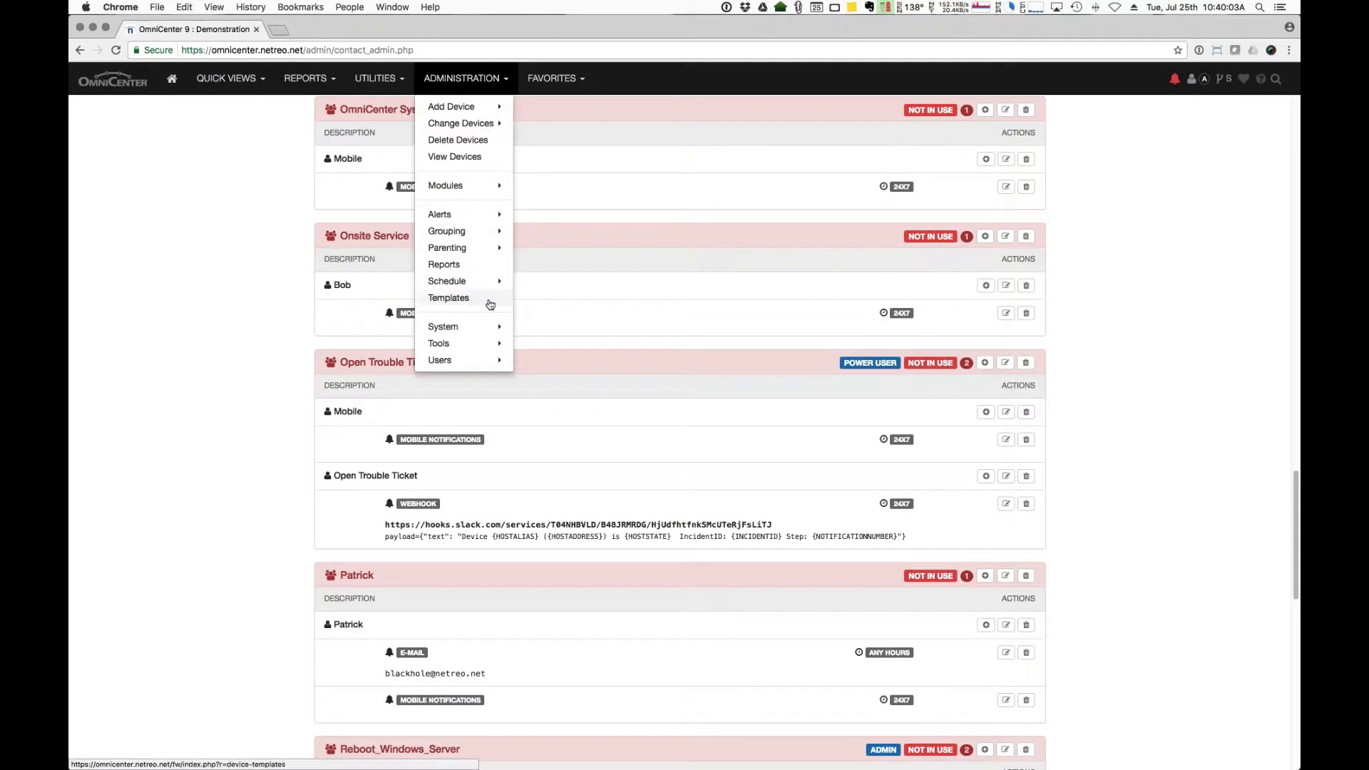
pyautogui.moveTo(485, 361)
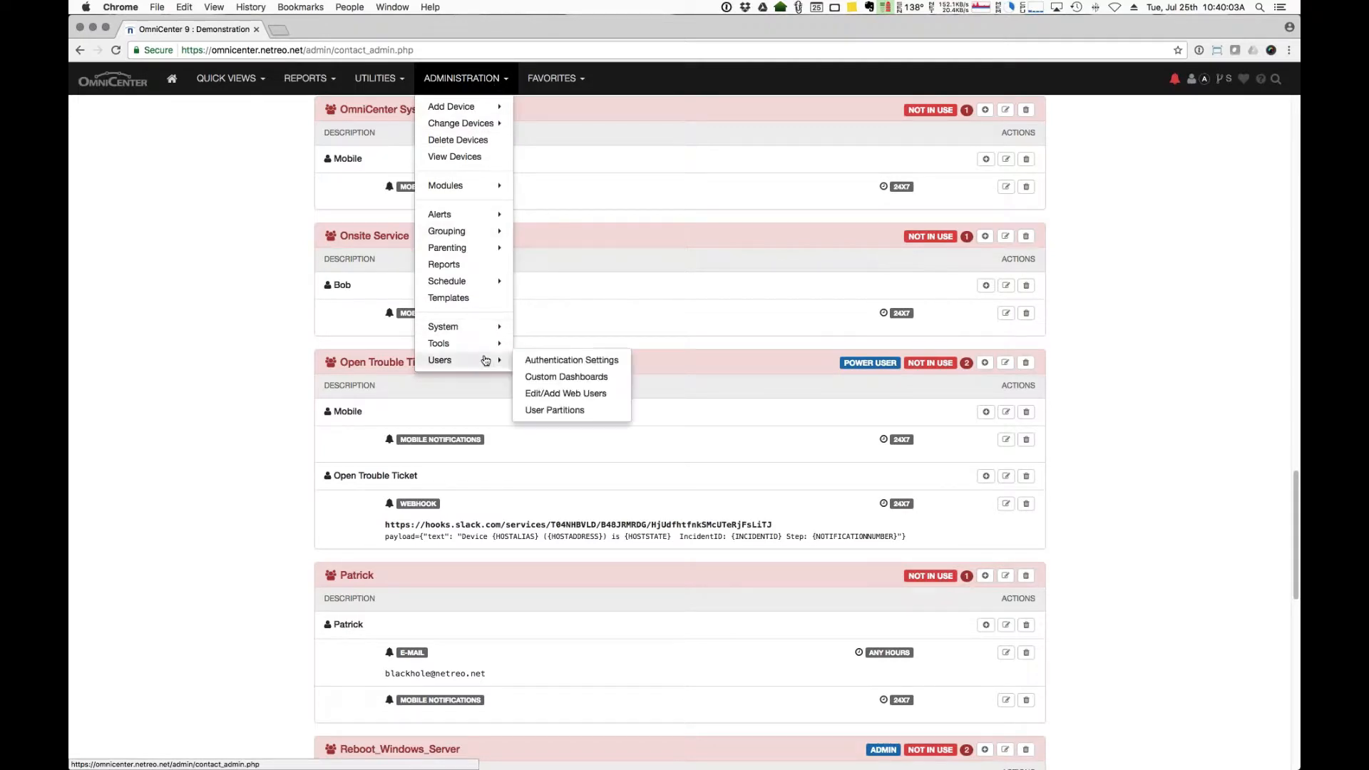
pyautogui.click(556, 395)
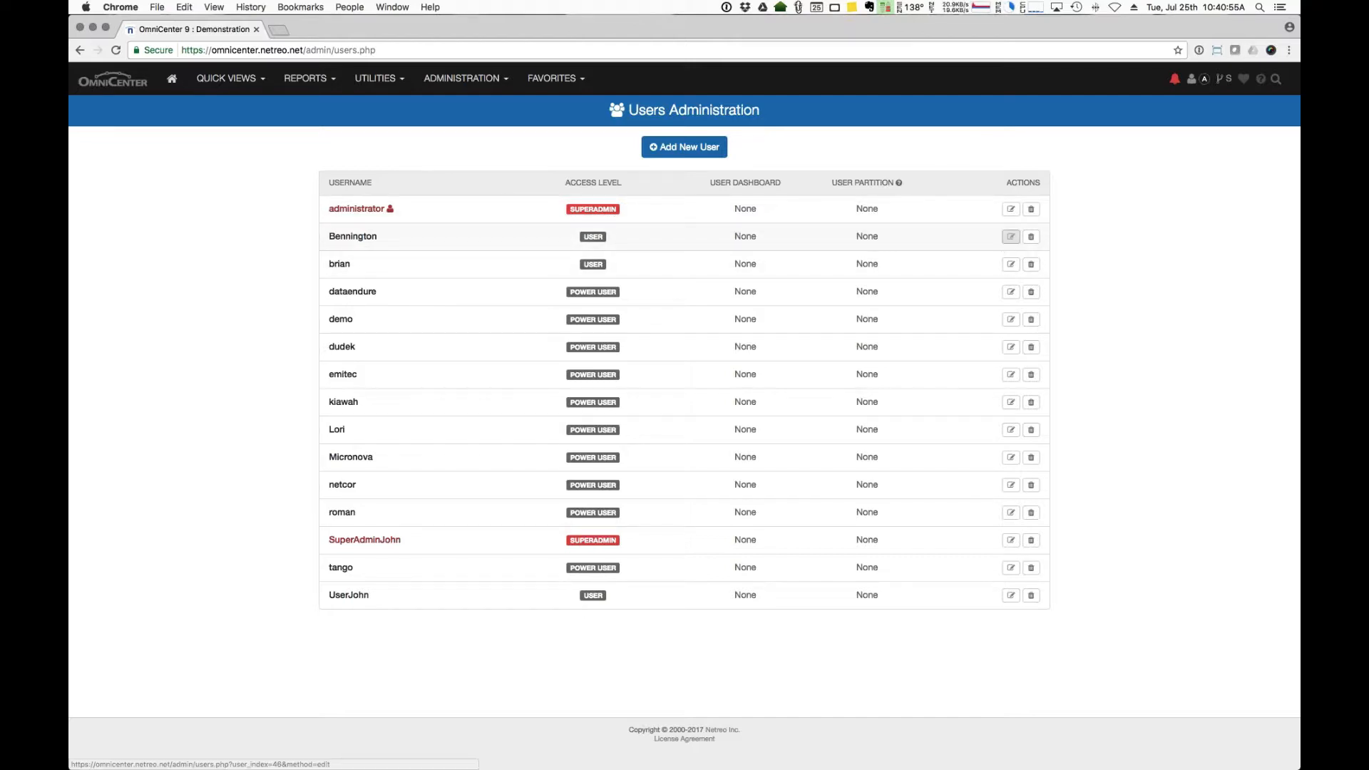
# Step: Edit a web user and set their User Partition to DBA, keeping the Default (Consolidated) Dashboard
pyautogui.click(1011, 236)
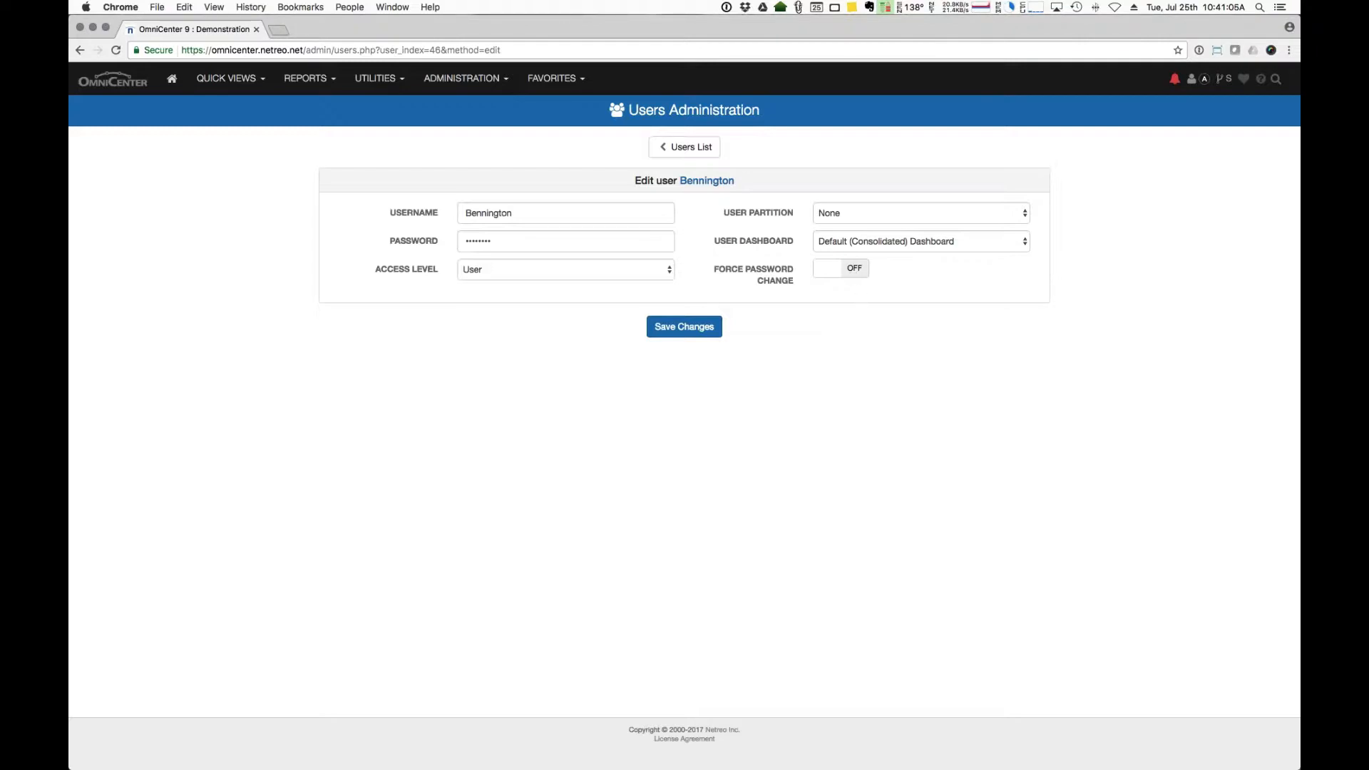
pyautogui.click(851, 213)
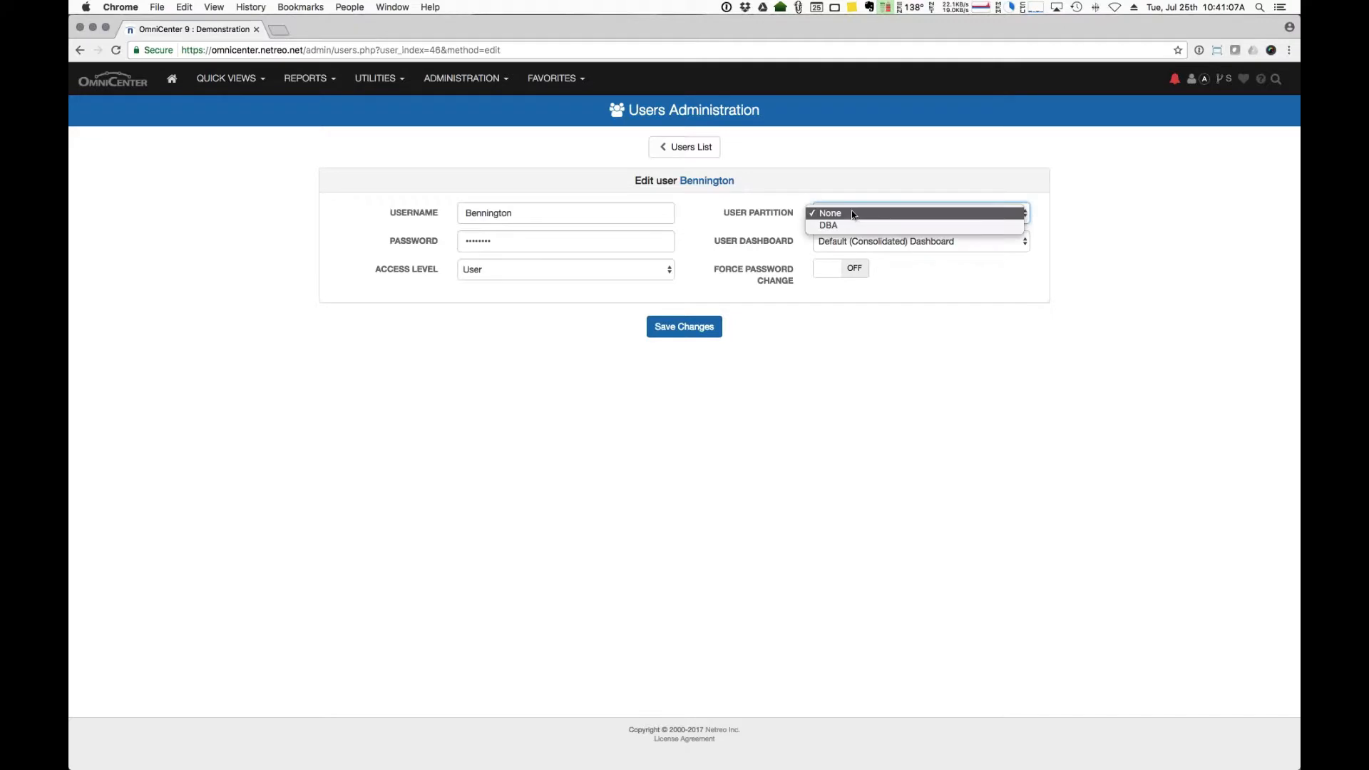
pyautogui.click(851, 225)
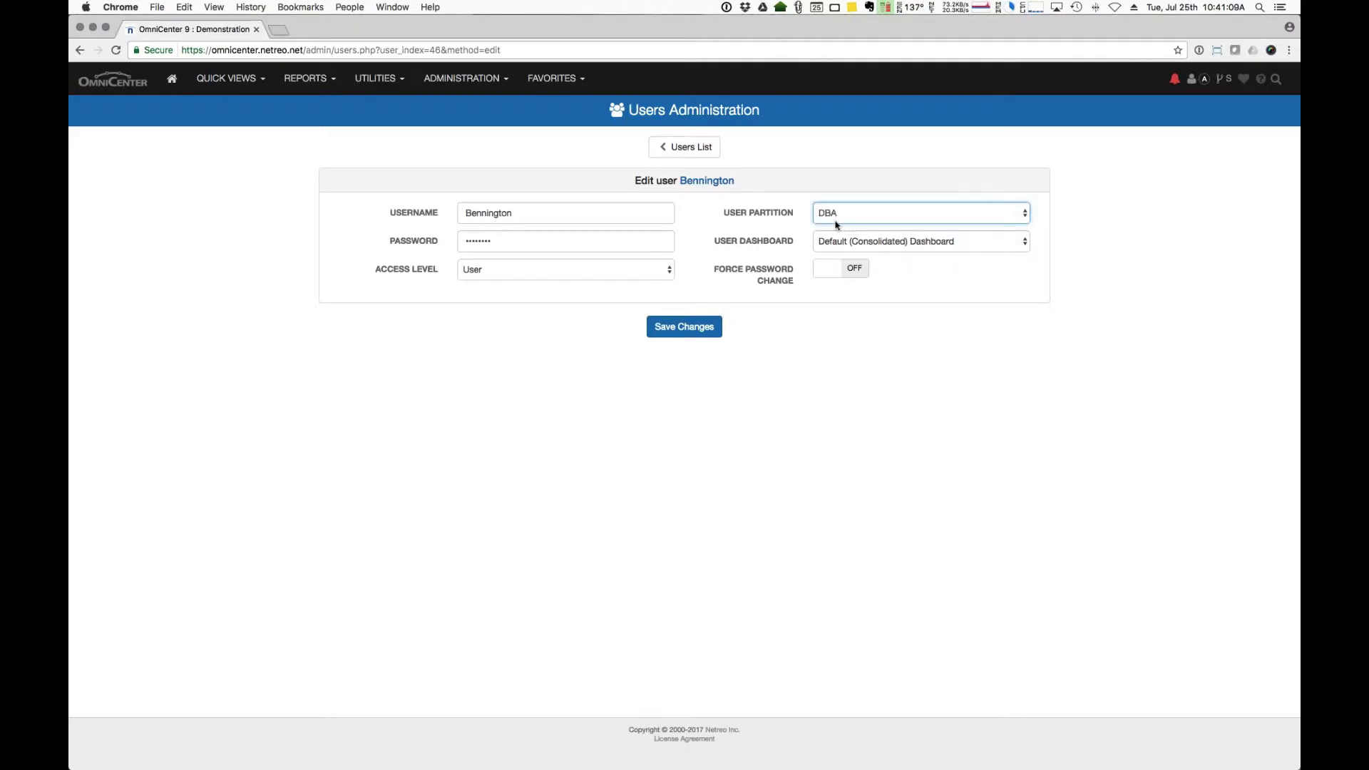
pyautogui.click(884, 243)
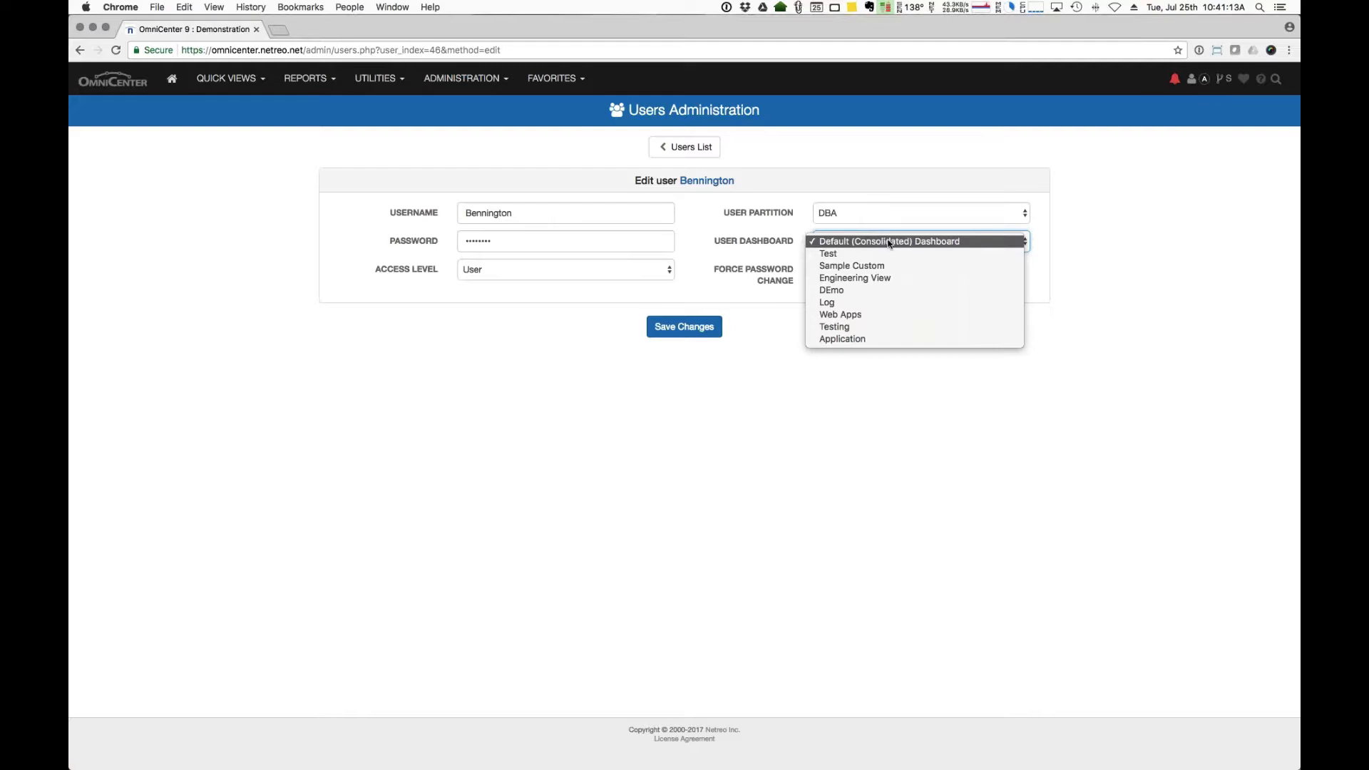
pyautogui.click(1114, 236)
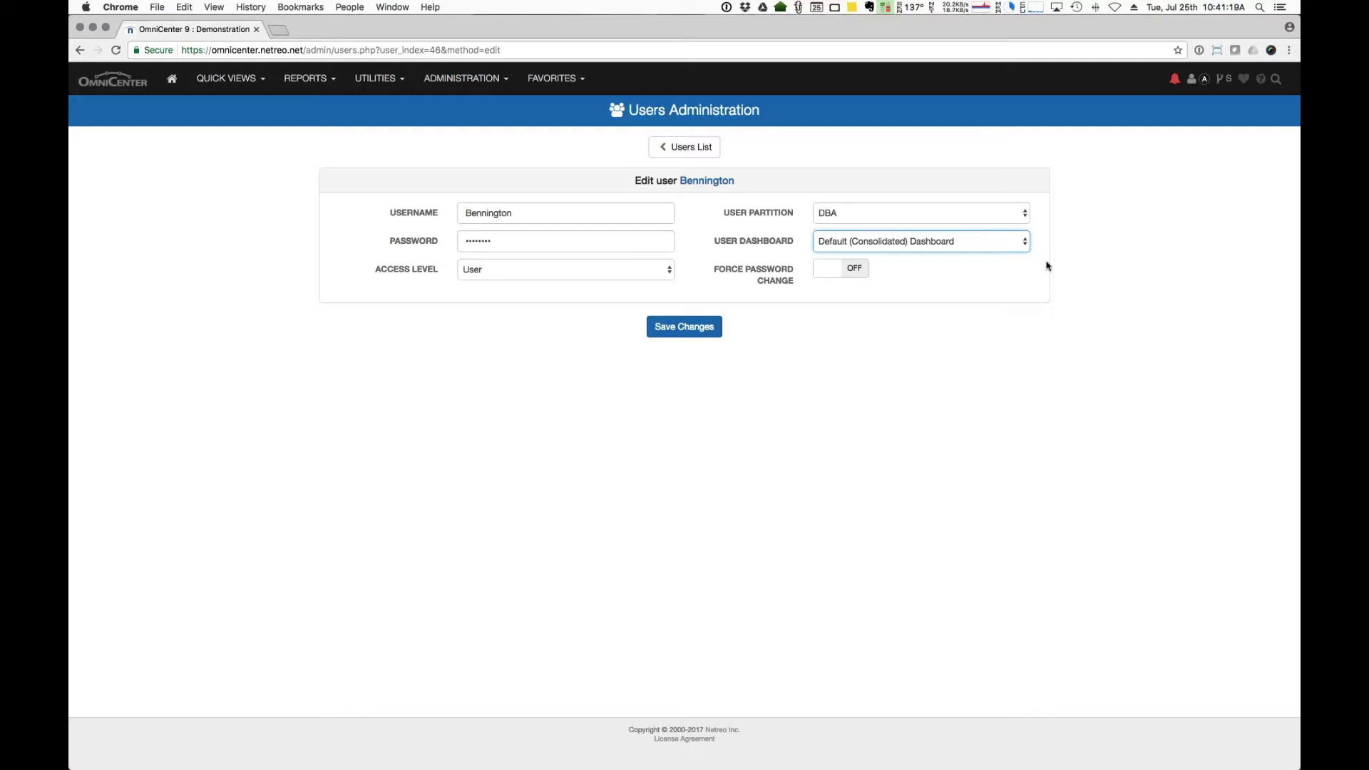
# Step: Go from the users list to the Actions Administration page under Administration > Alerts > Actions
pyautogui.click(676, 148)
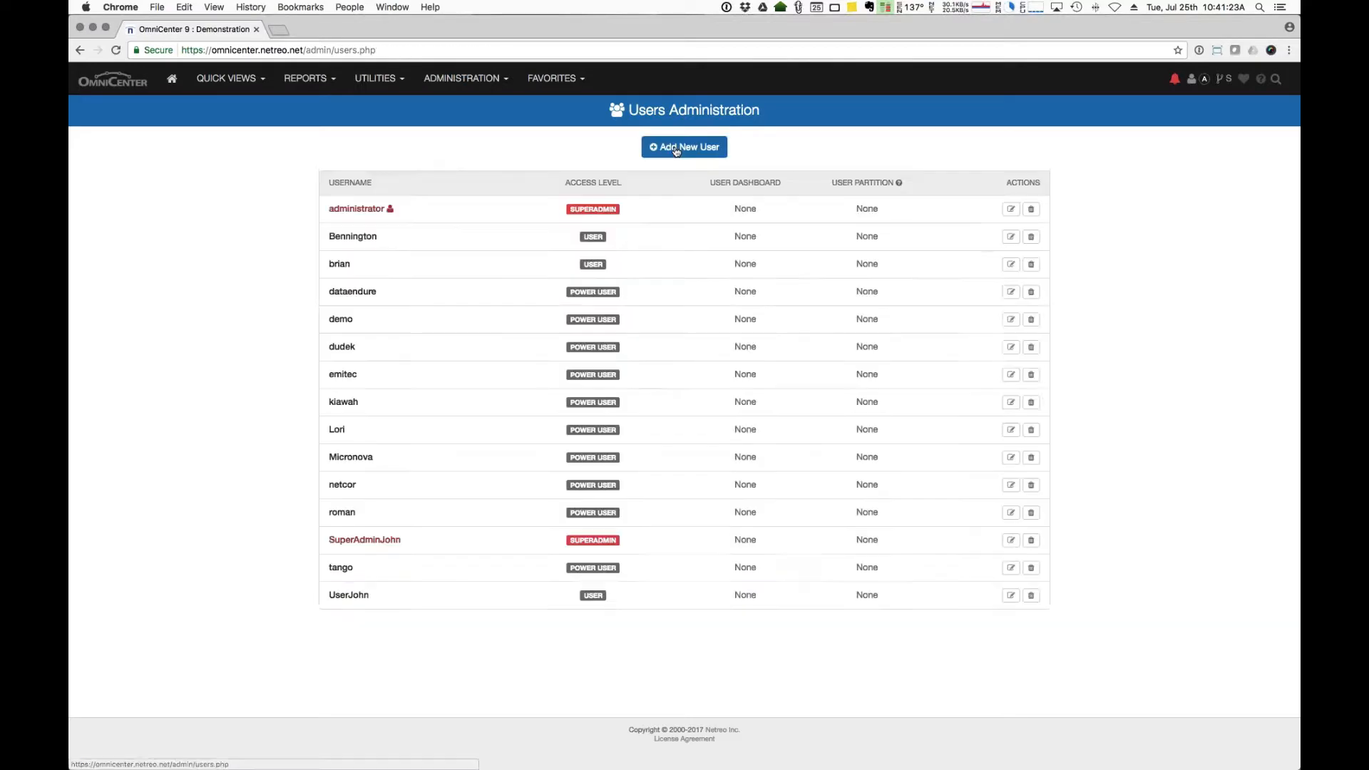
pyautogui.click(174, 83)
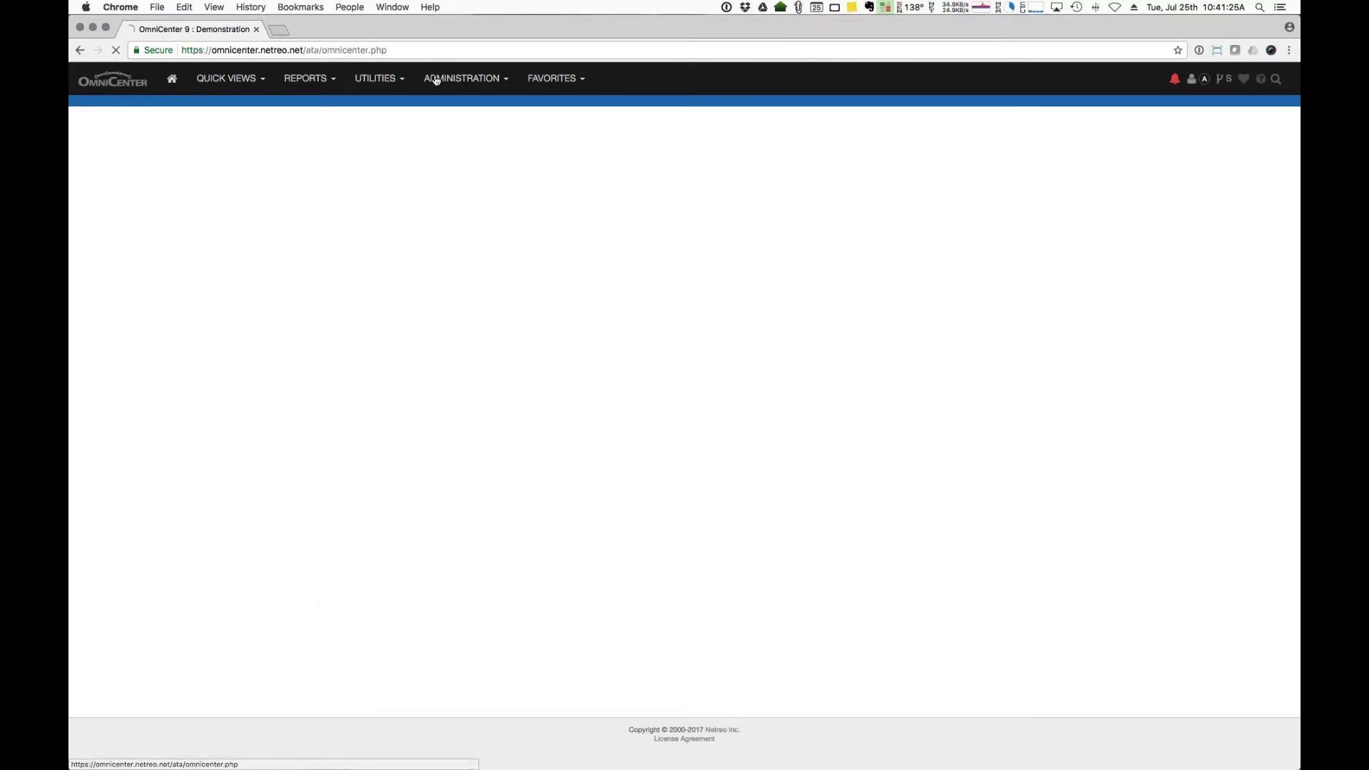
pyautogui.click(435, 80)
pyautogui.moveTo(456, 213)
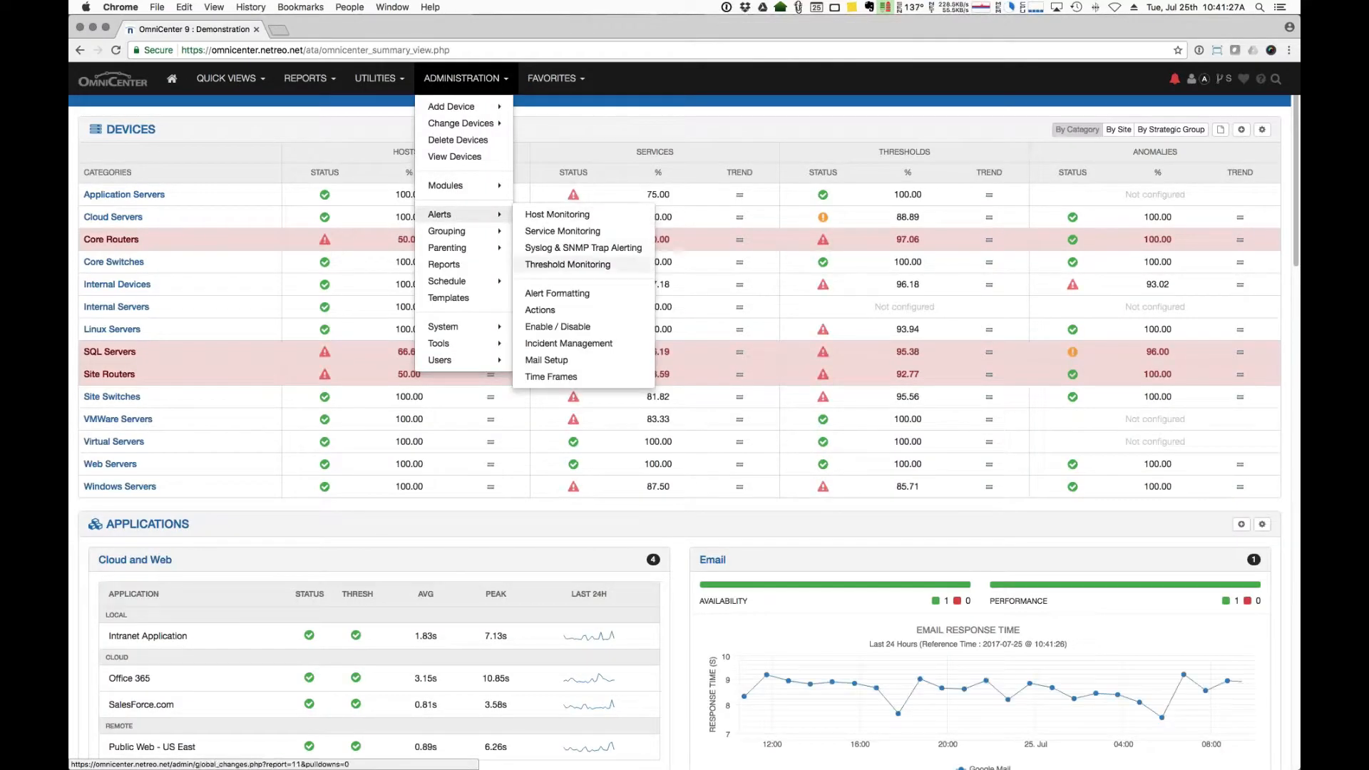
pyautogui.click(566, 311)
# Step: Create a new action group named 'Test'
pyautogui.click(632, 147)
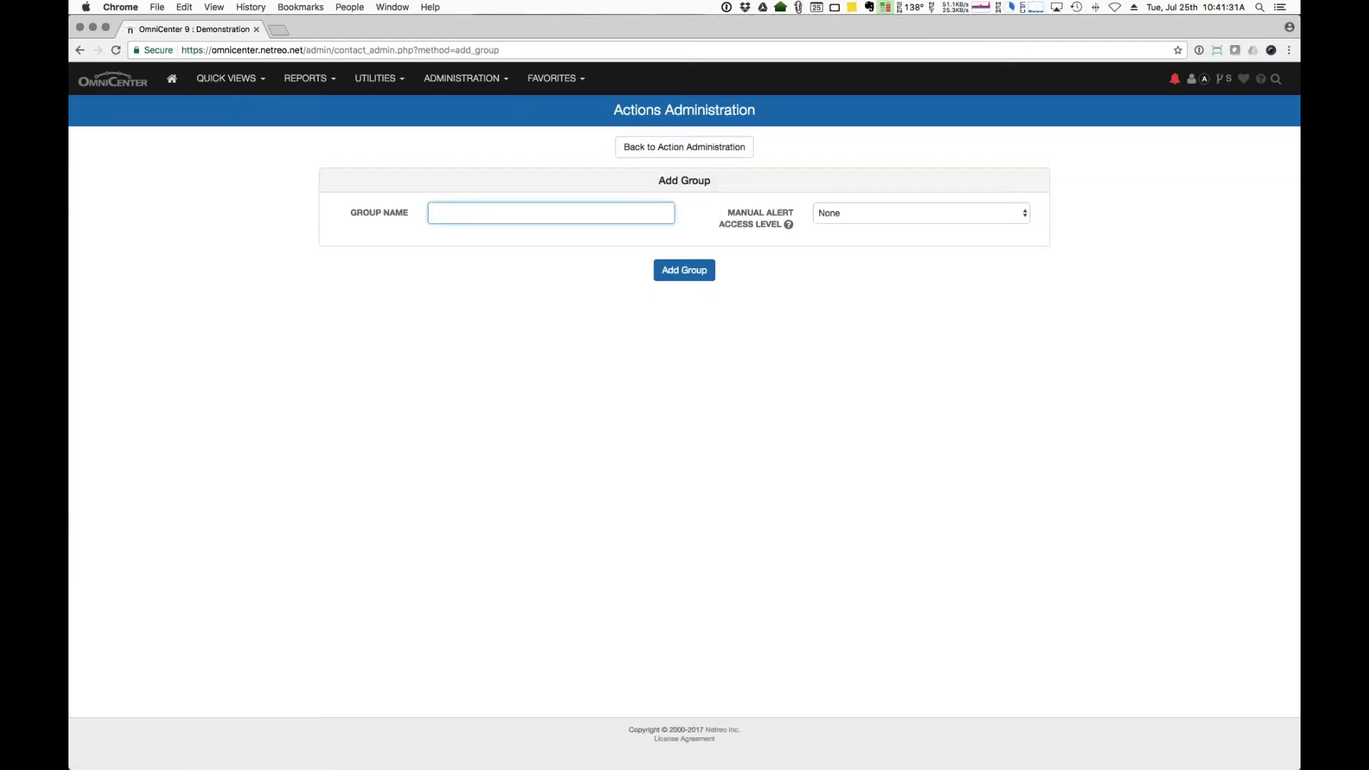
pyautogui.write('Test')
pyautogui.moveTo(789, 225)
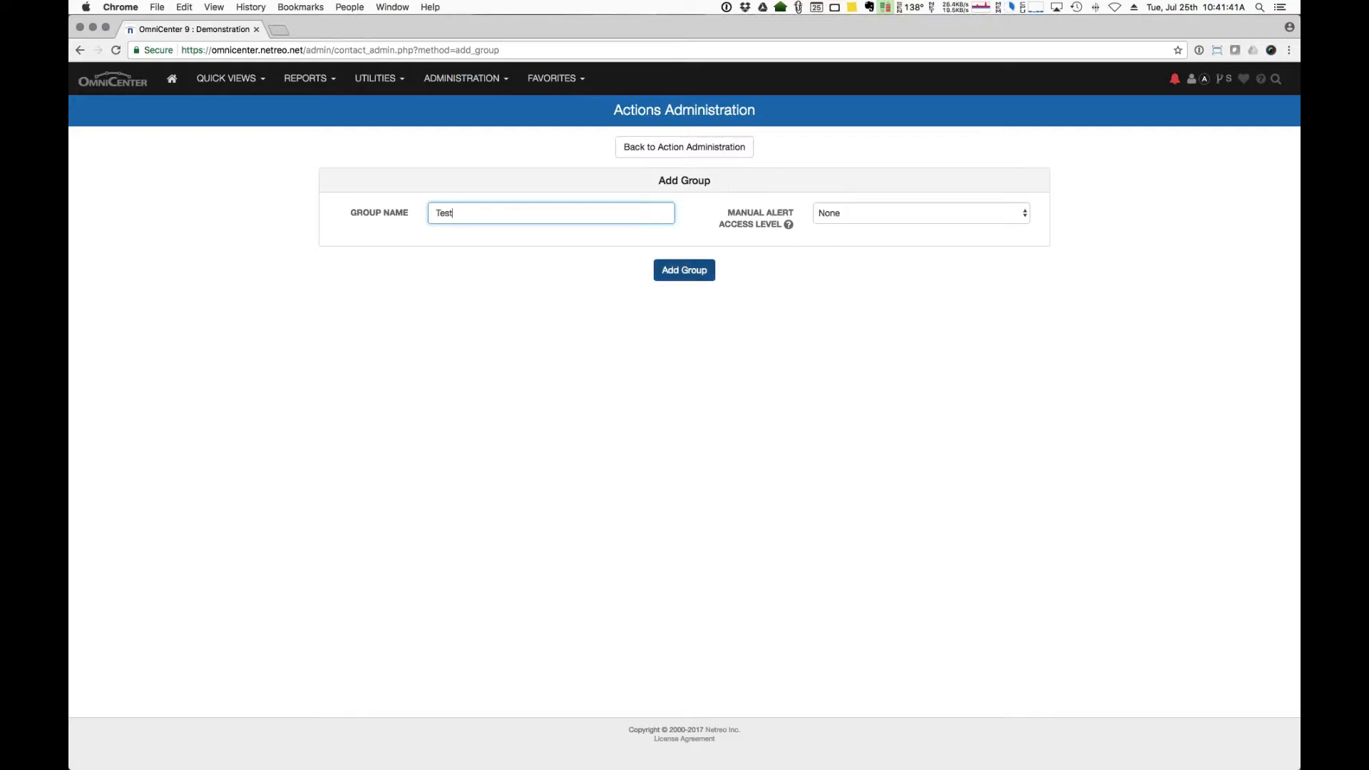
pyautogui.click(698, 272)
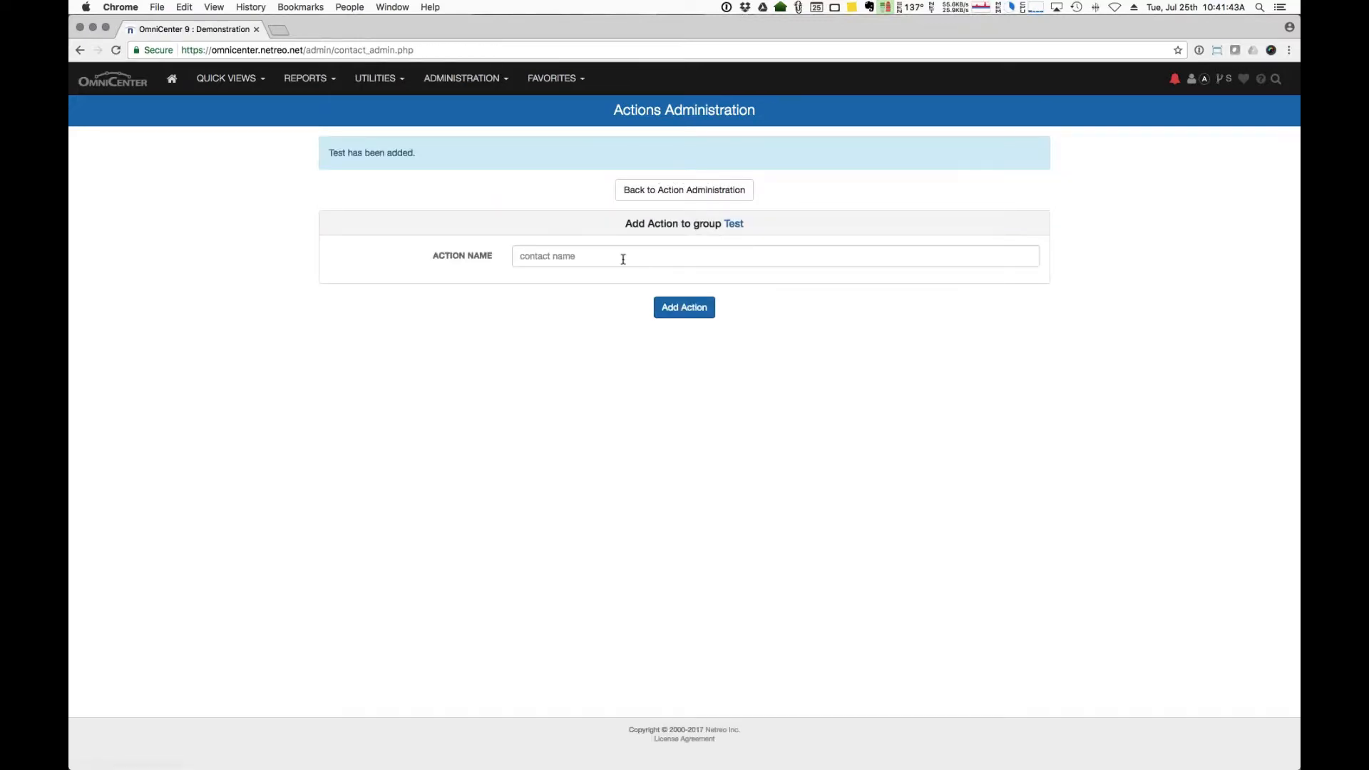
# Step: Add an action named 'Test' to the Test group
pyautogui.click(623, 259)
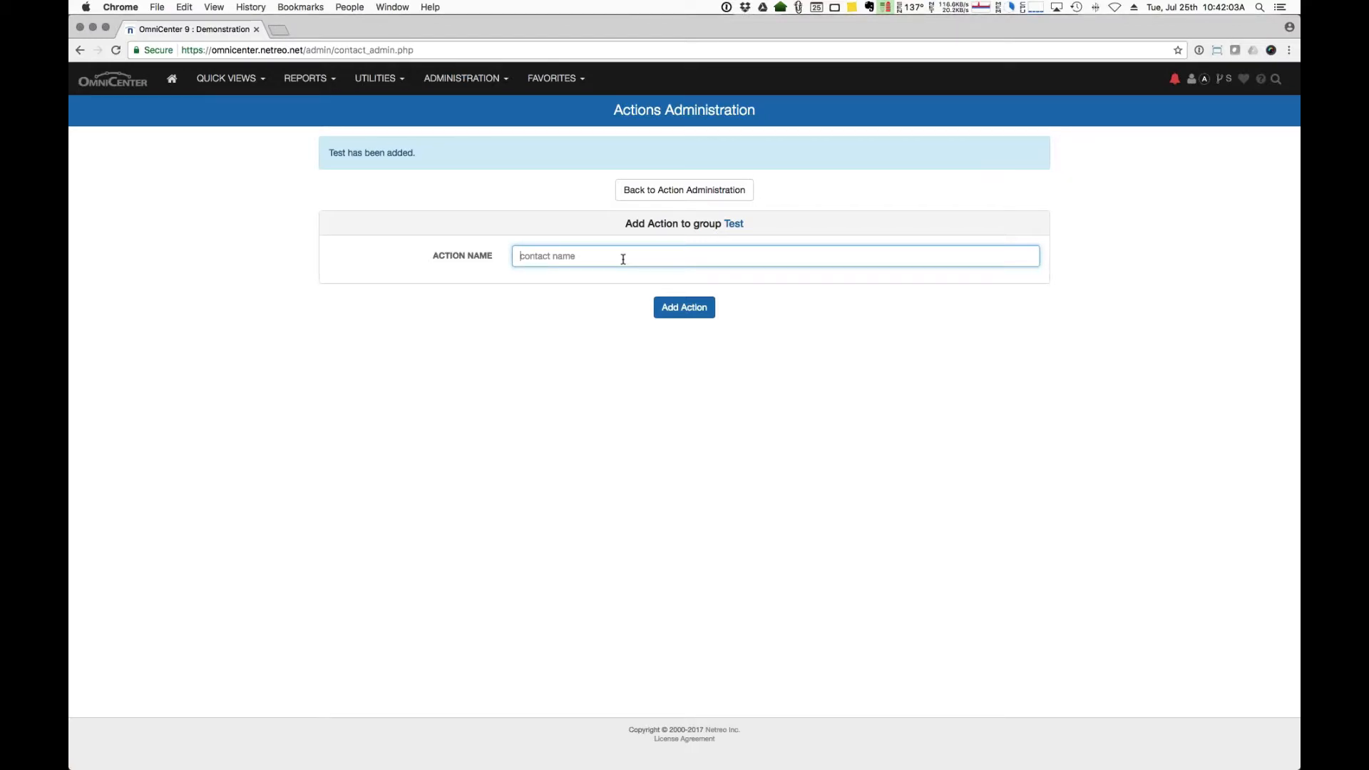
pyautogui.write('Test')
pyautogui.click(695, 311)
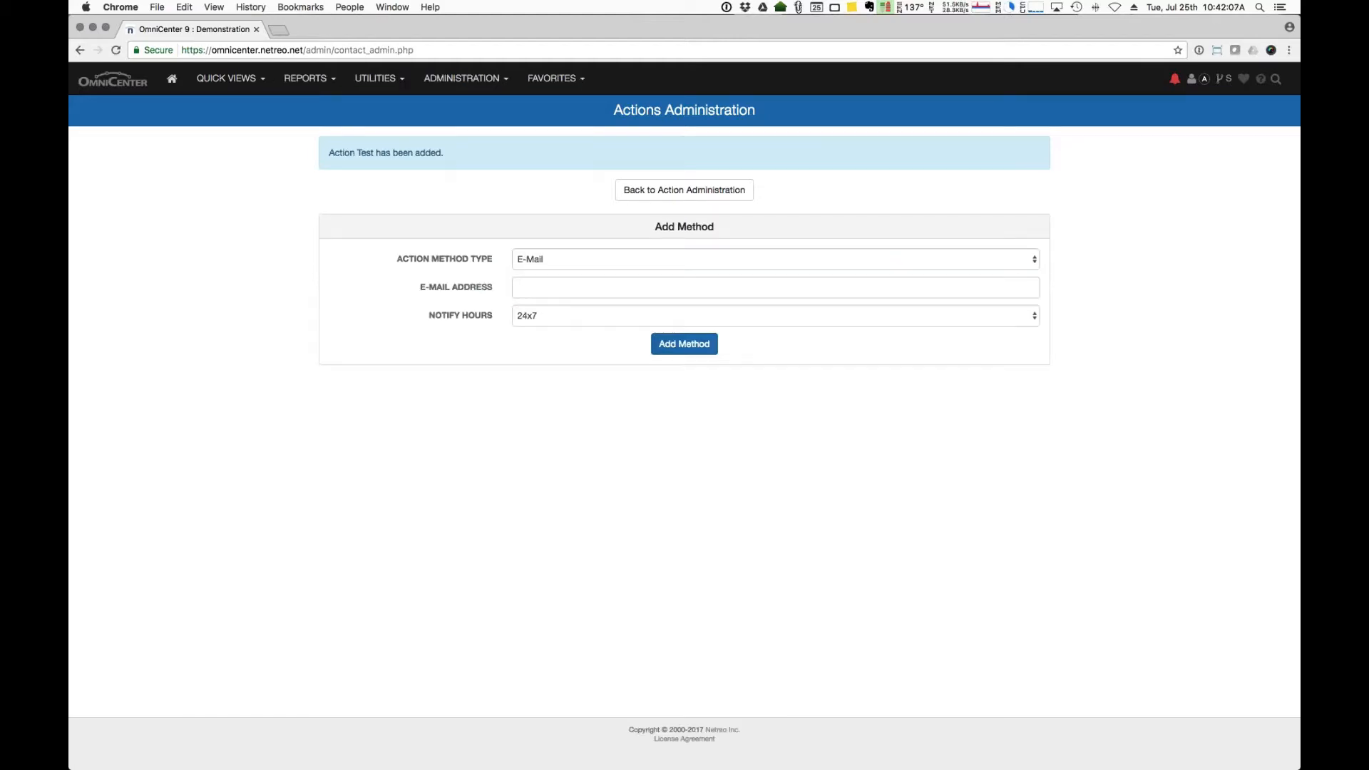
# Step: Set the Test action's method type to WebHook
pyautogui.click(561, 259)
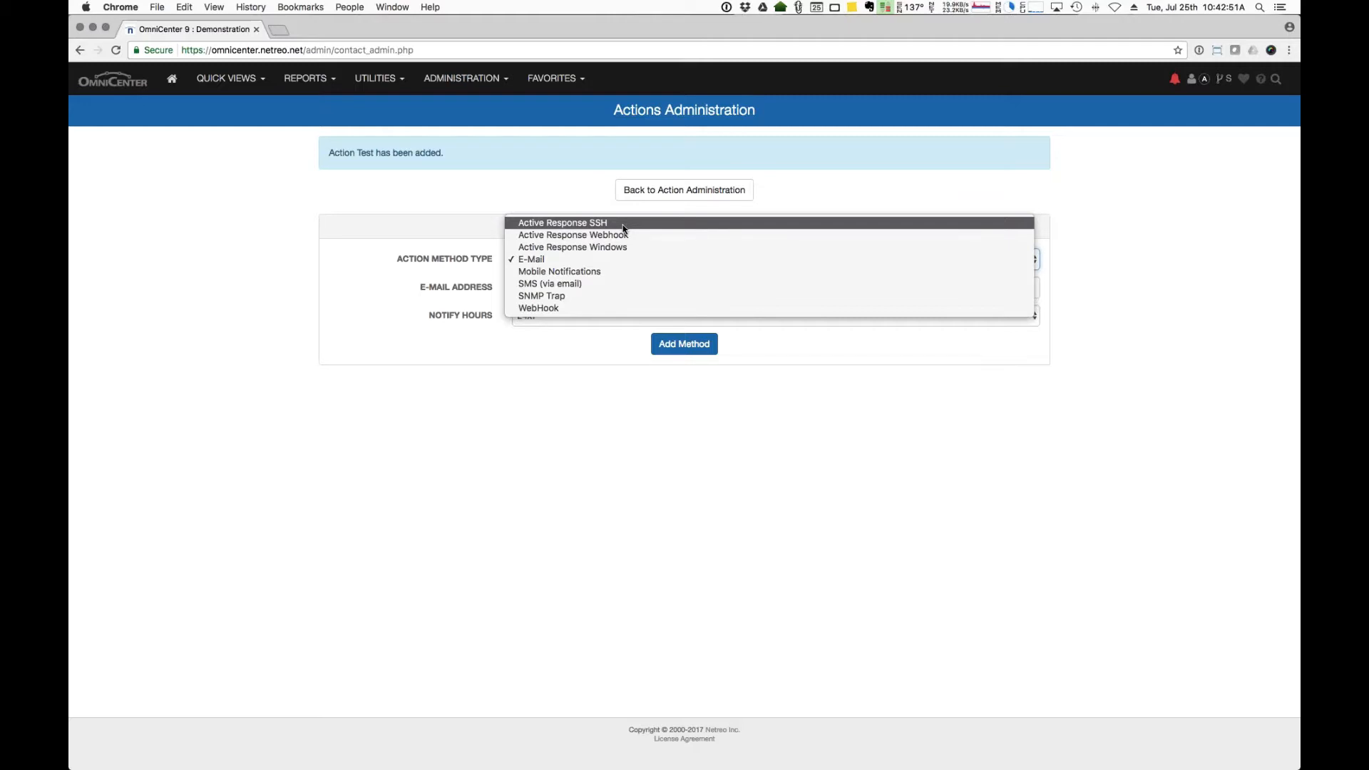
pyautogui.click(487, 308)
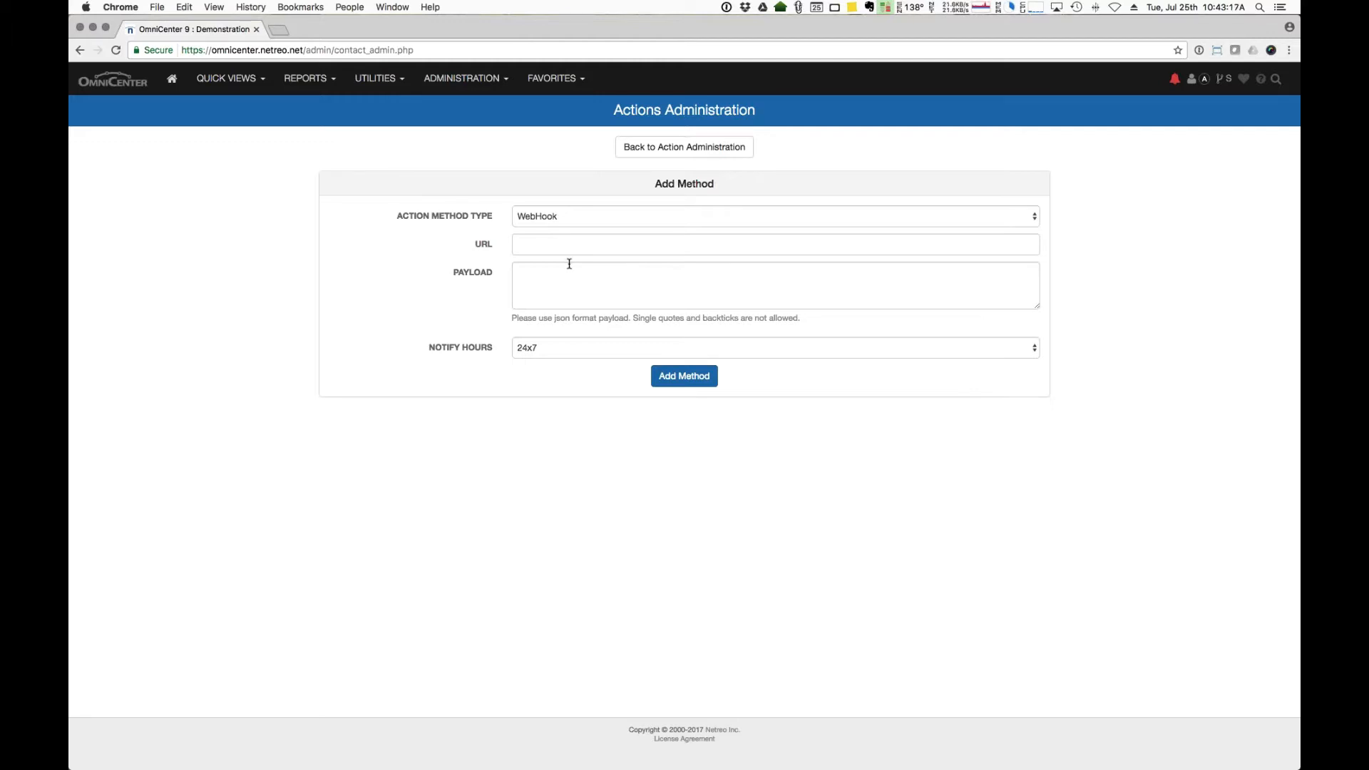
# Step: Change the method type to Active Response SSH, leaving notify hours unchanged
pyautogui.click(576, 350)
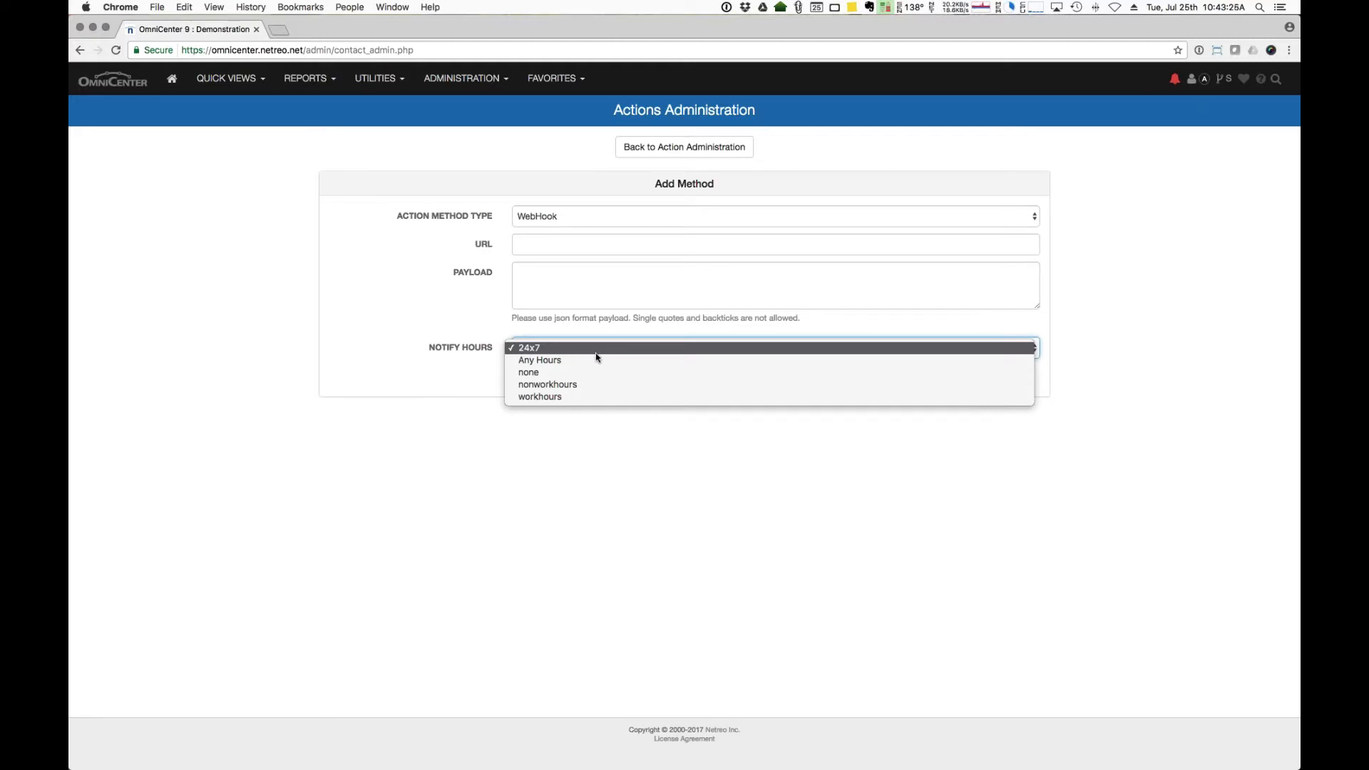
pyautogui.click(491, 354)
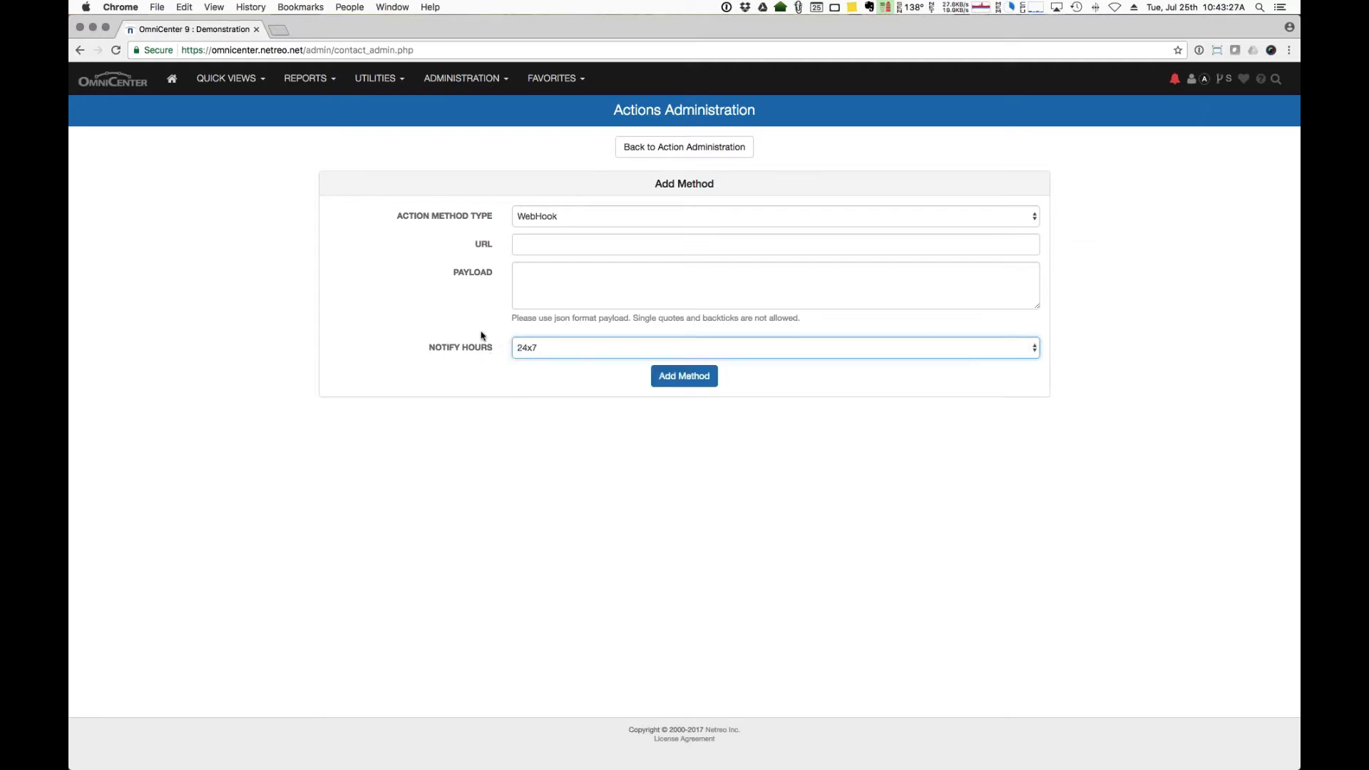
pyautogui.click(569, 223)
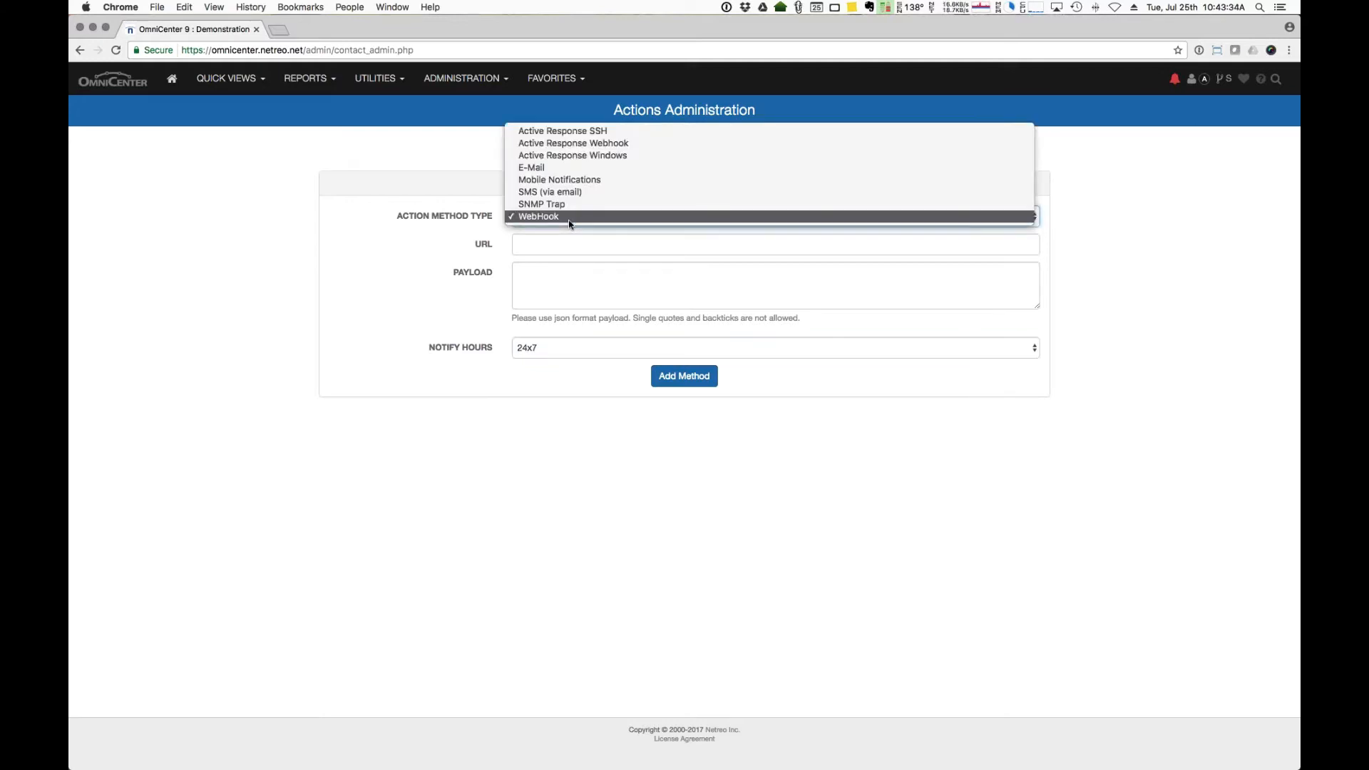
pyautogui.click(586, 133)
# Step: Add the SSH method with notify hours 24x7 and the command 'clear counters'
pyautogui.click(563, 274)
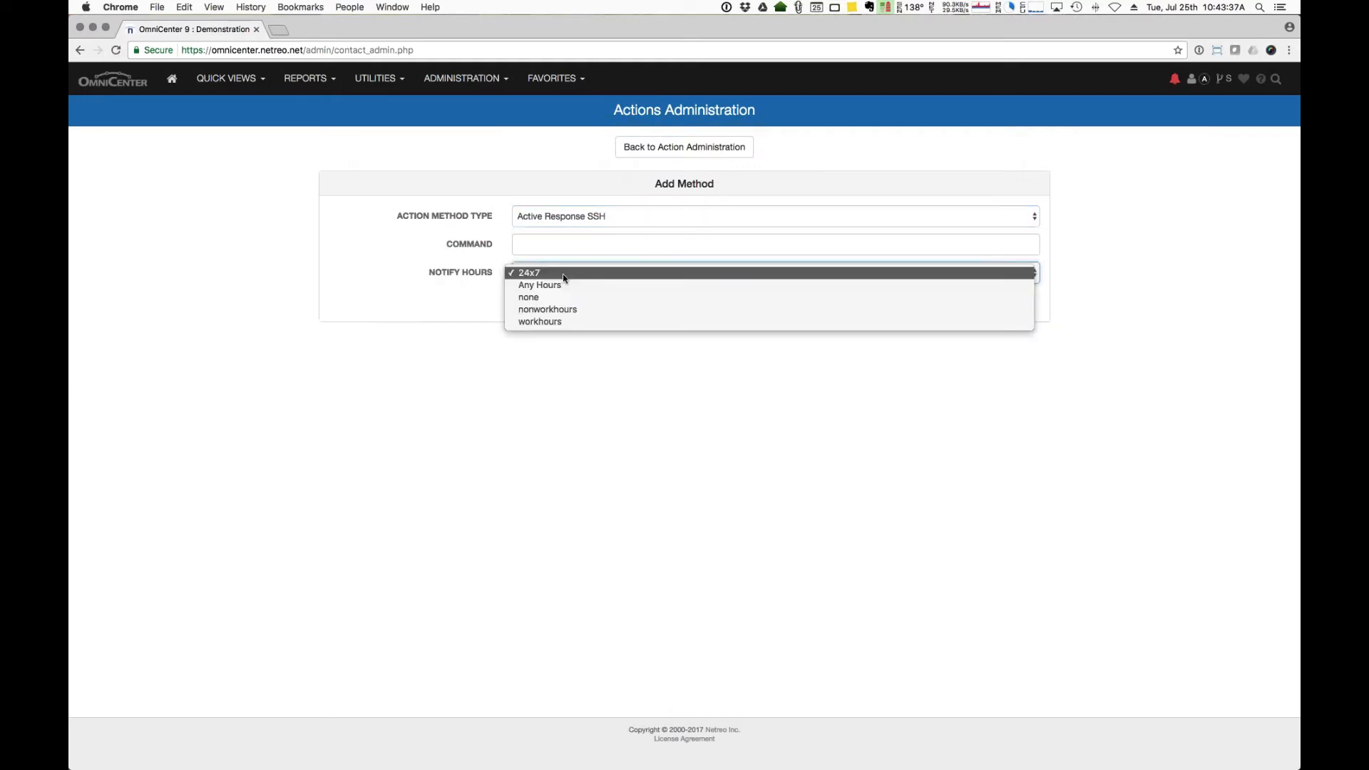
pyautogui.click(574, 311)
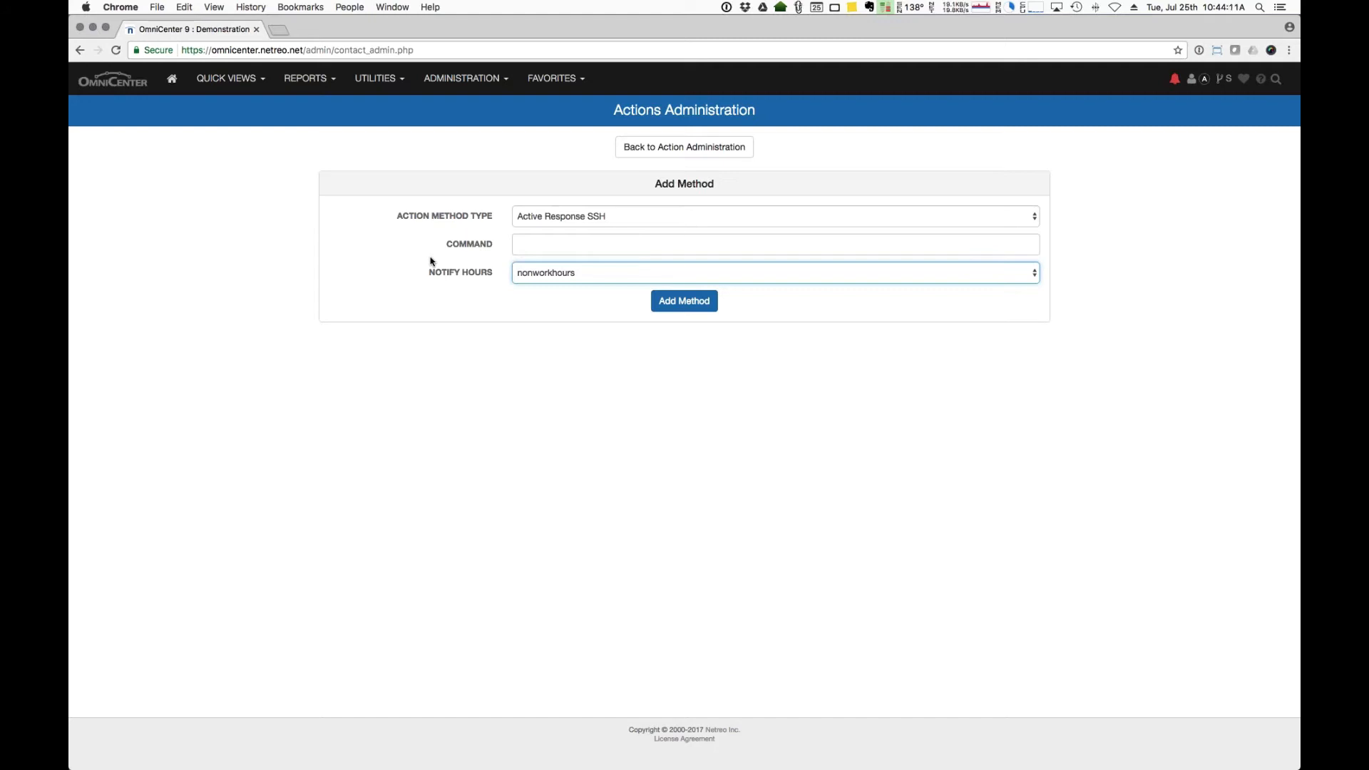
pyautogui.click(615, 278)
pyautogui.click(619, 242)
pyautogui.hotkey('shift', 'Tab')
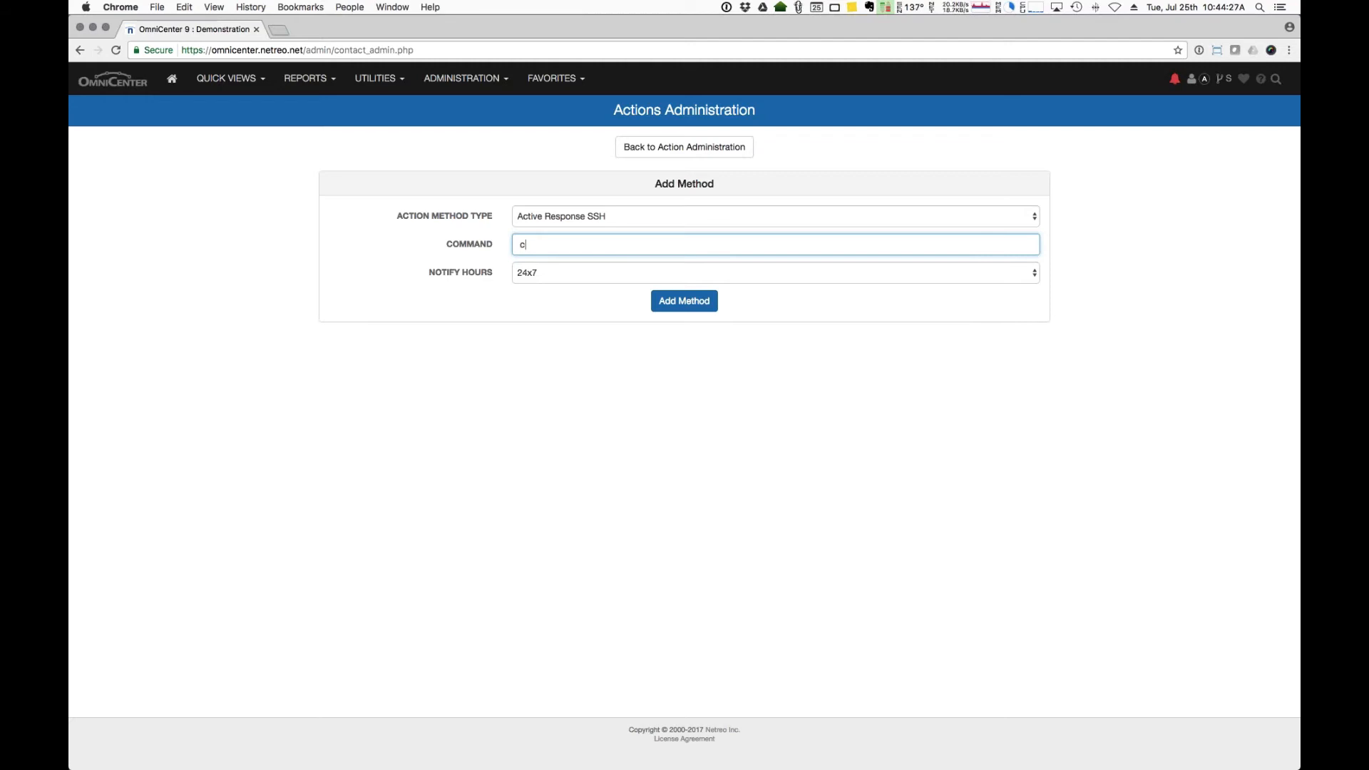
pyautogui.write('lear counters')
pyautogui.click(701, 302)
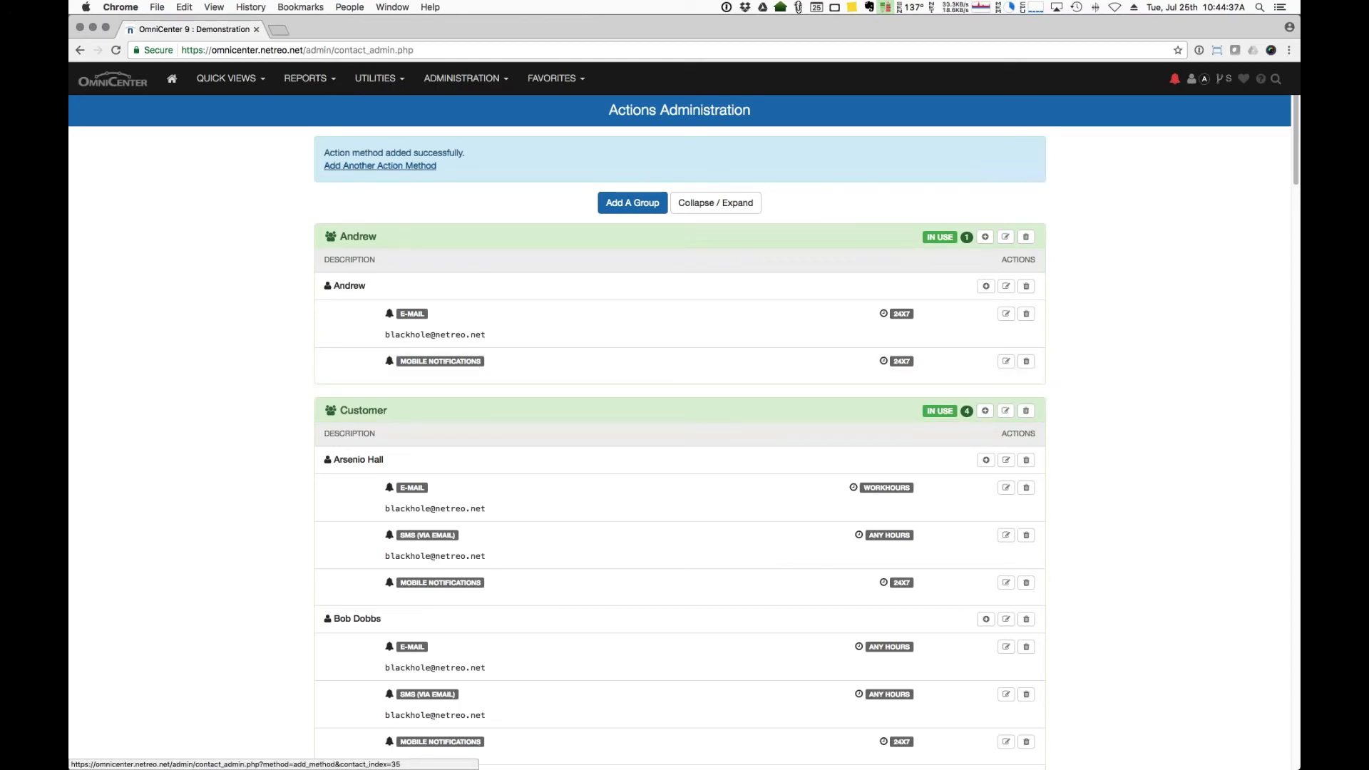
# Step: Delete the Mobile action from the Test group and return to Actions Administration
pyautogui.scroll(-20, 557, 244)
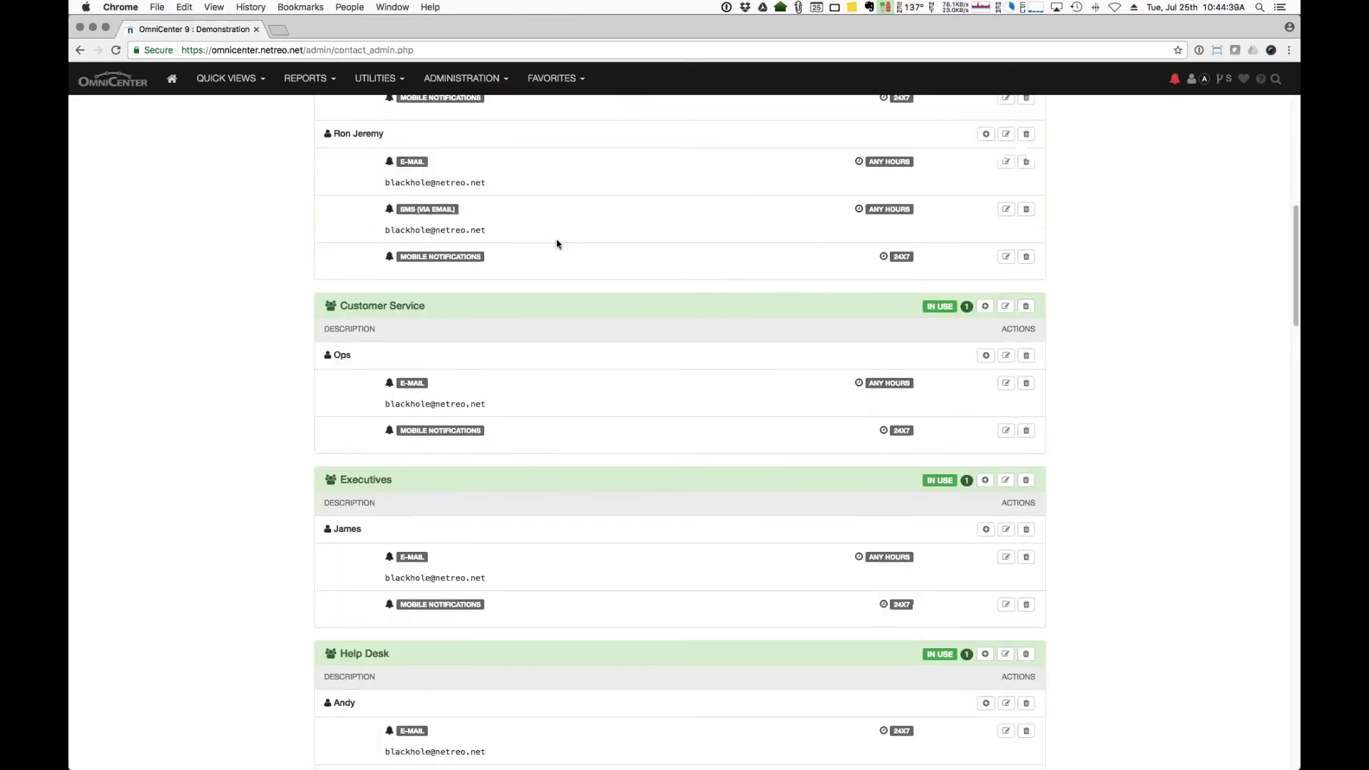
pyautogui.scroll(-15, 557, 243)
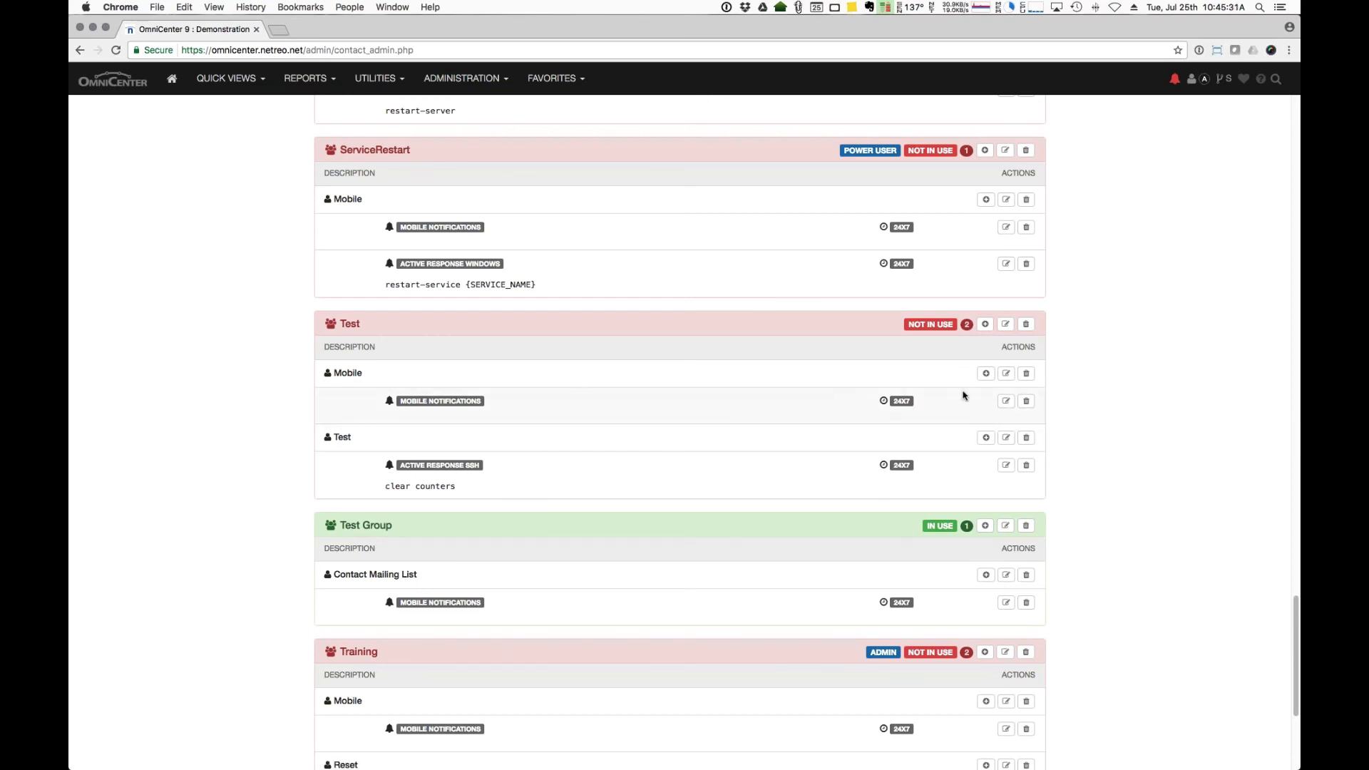
pyautogui.click(1026, 374)
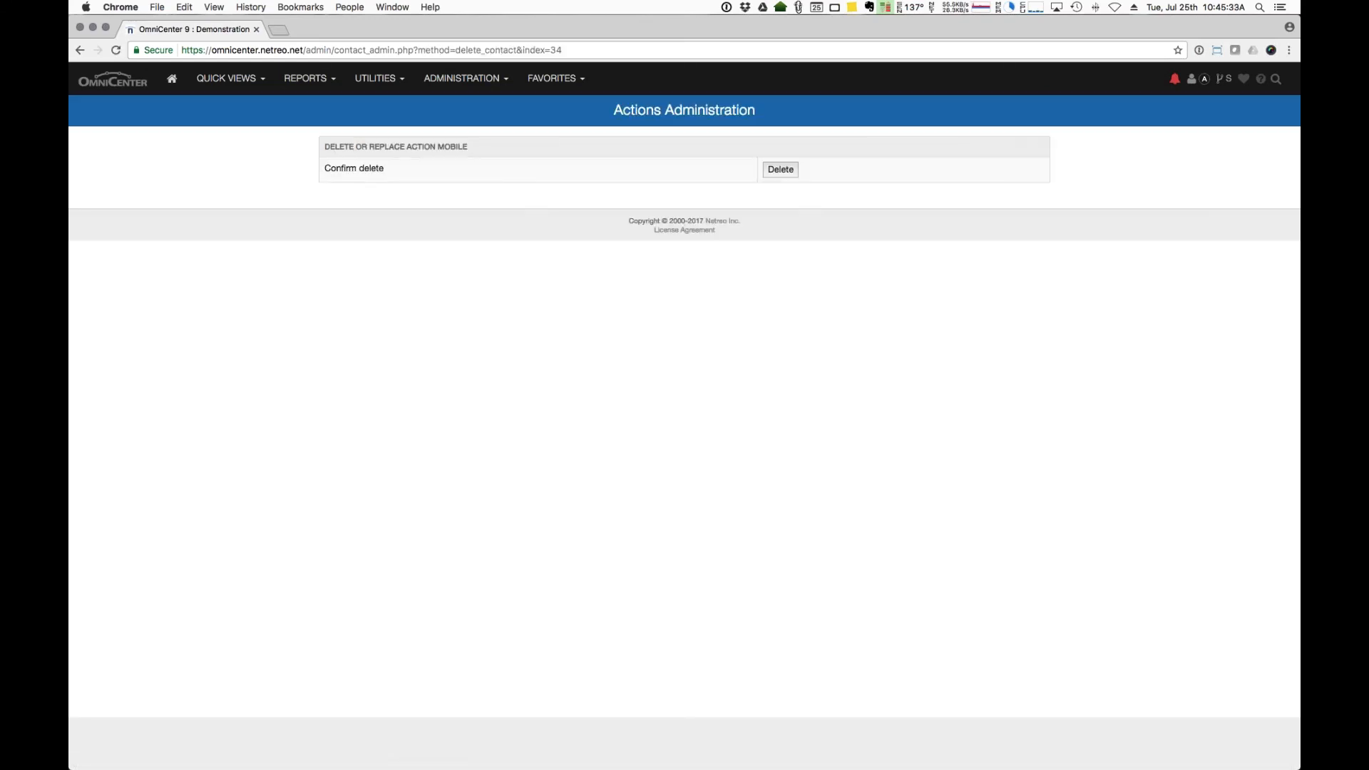
pyautogui.click(780, 169)
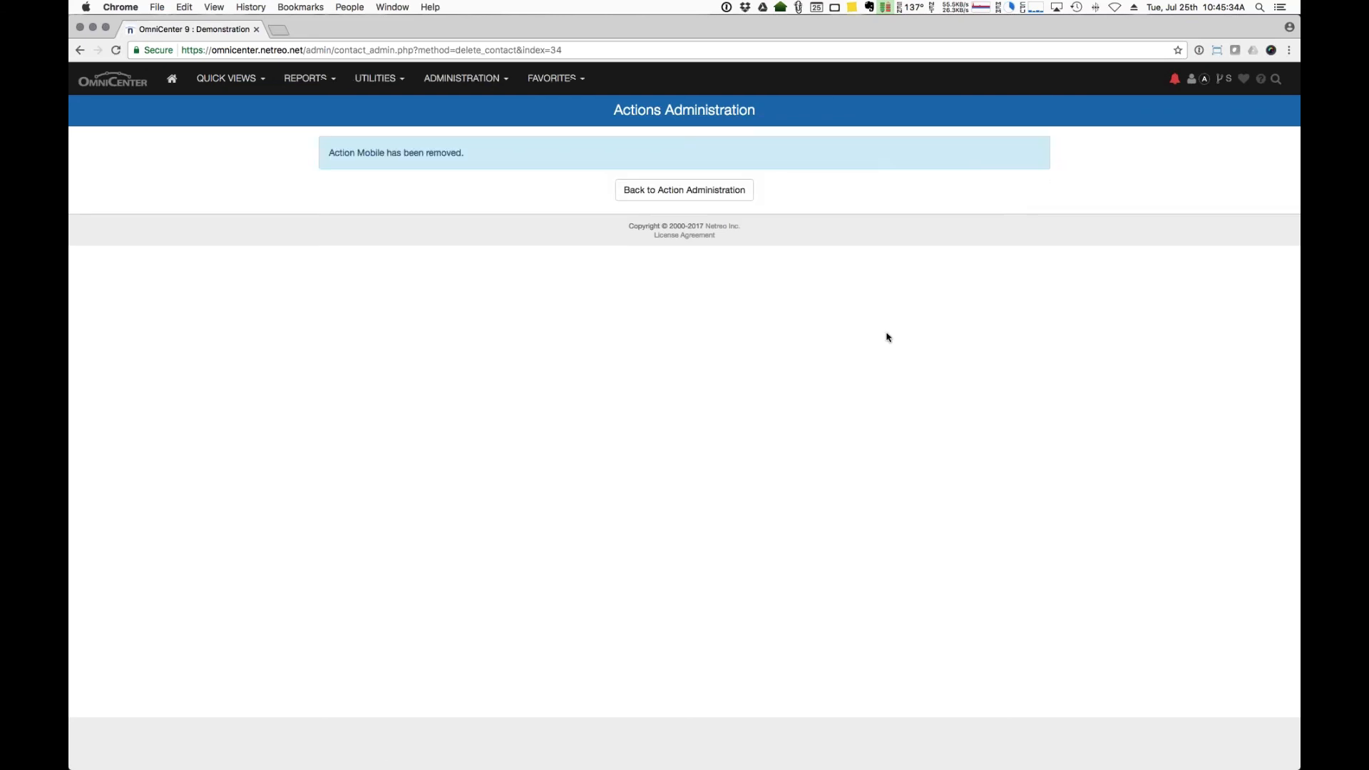
pyautogui.click(743, 197)
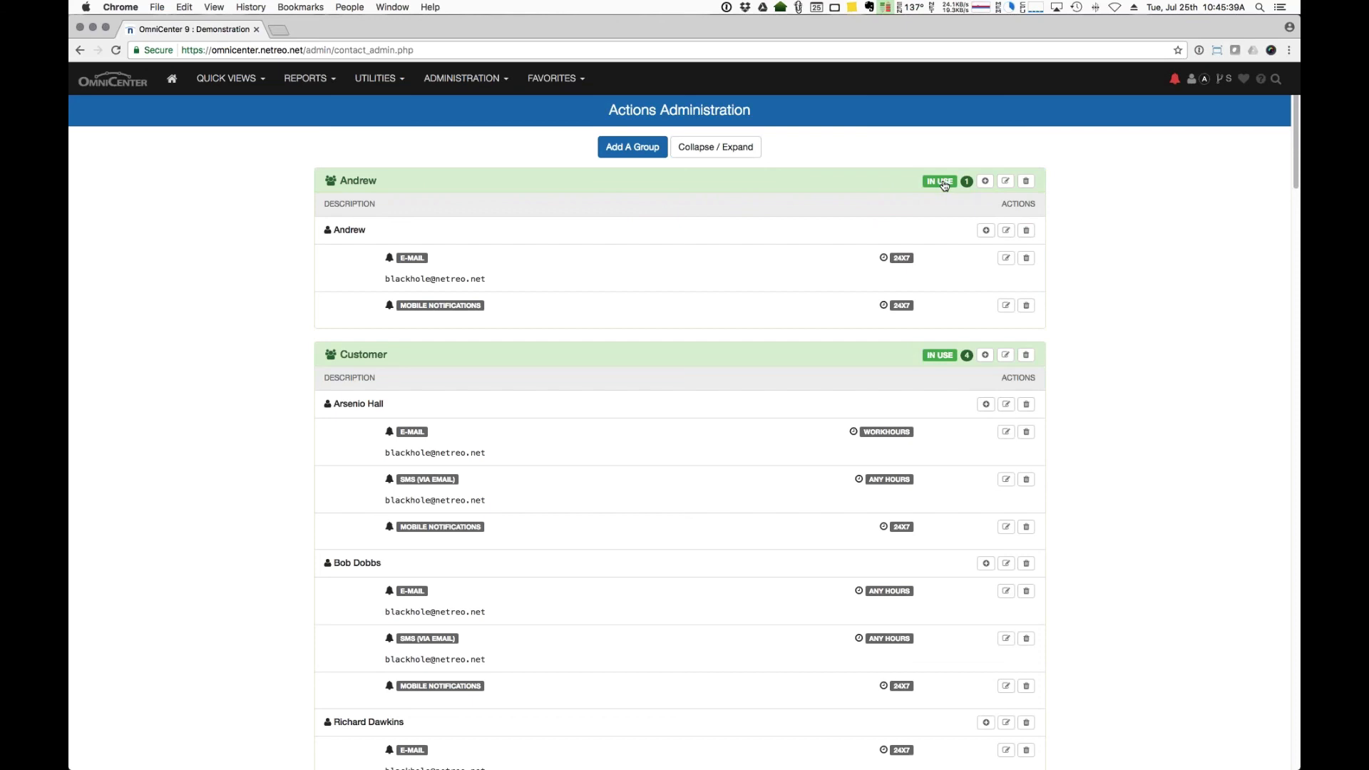
pyautogui.click(944, 184)
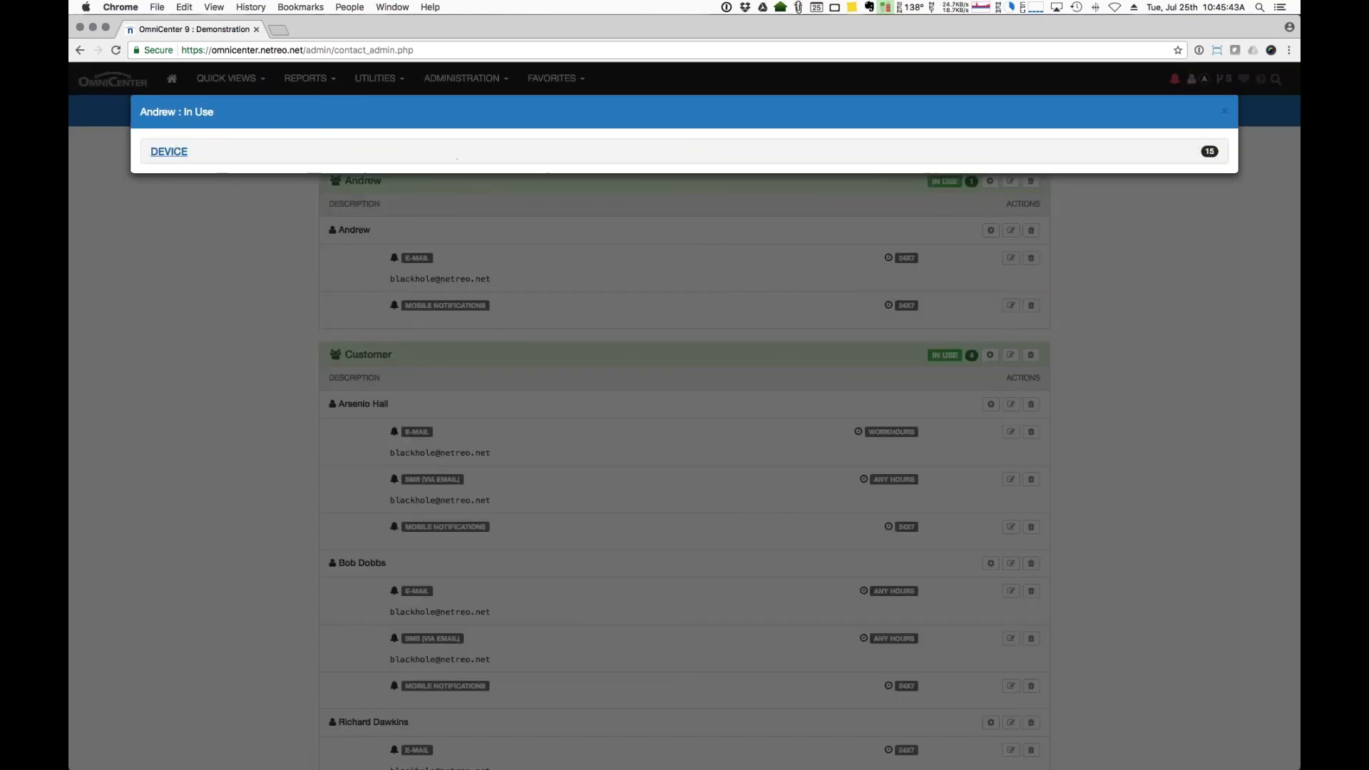
pyautogui.click(171, 153)
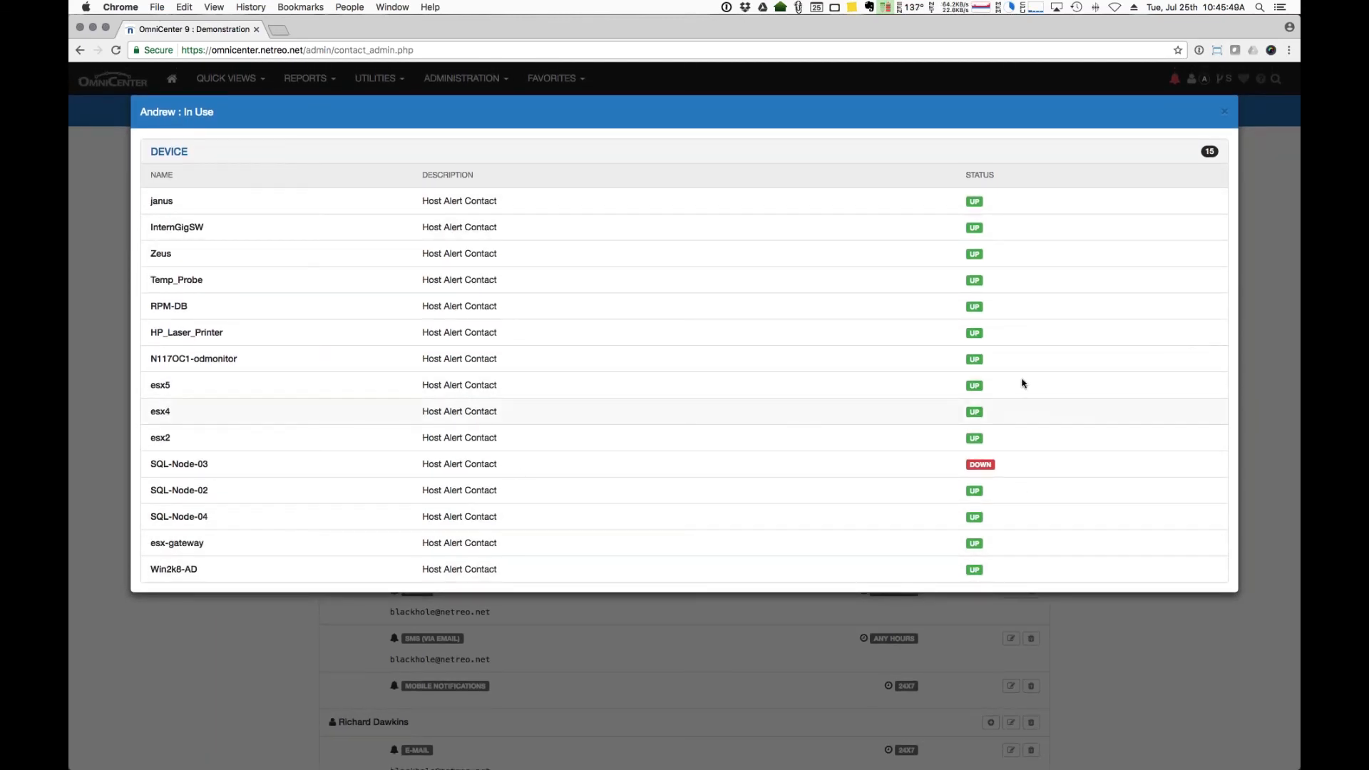
pyautogui.click(1224, 111)
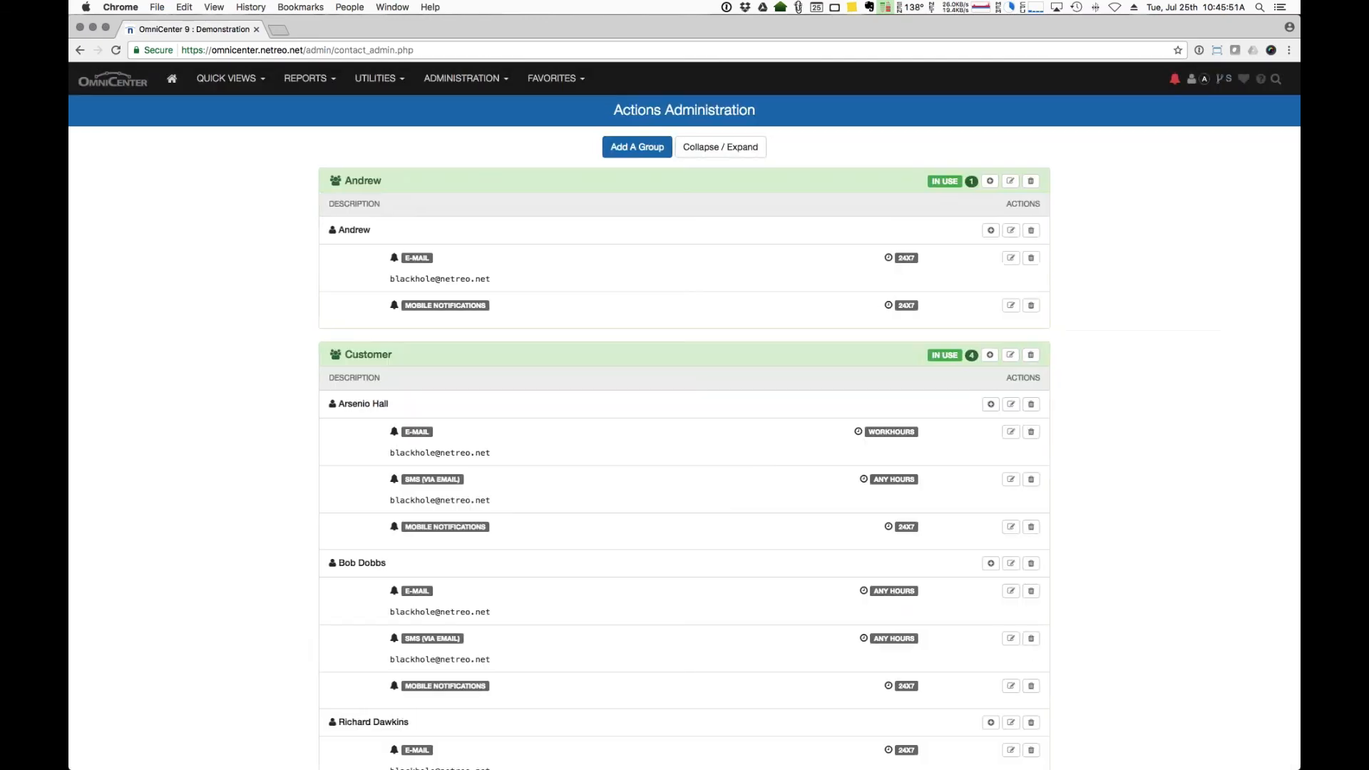